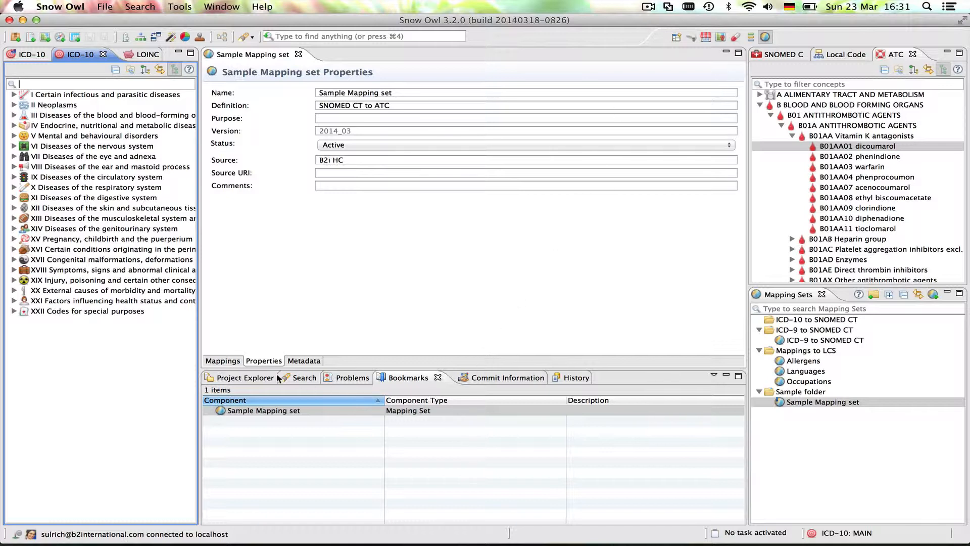
Show the sample mapping set's mappings and sort them by target code system name.
{"action": "left_click", "coordinate": [227, 361]}
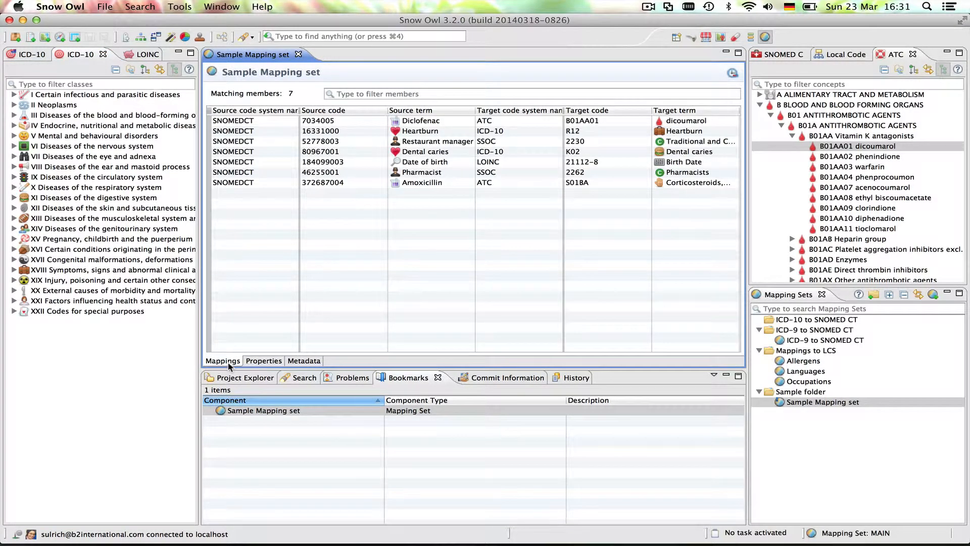
{"action": "left_click", "coordinate": [708, 117]}
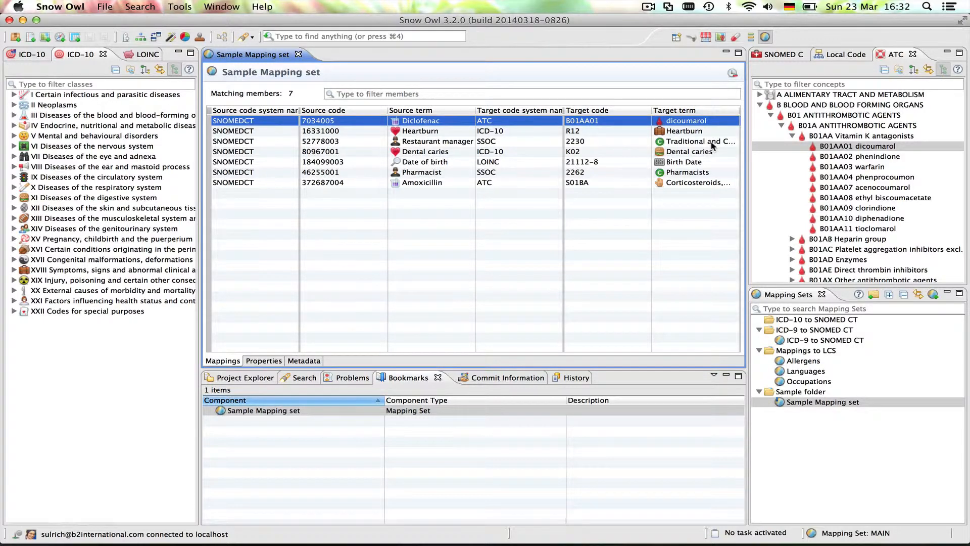
{"action": "left_click", "coordinate": [710, 142]}
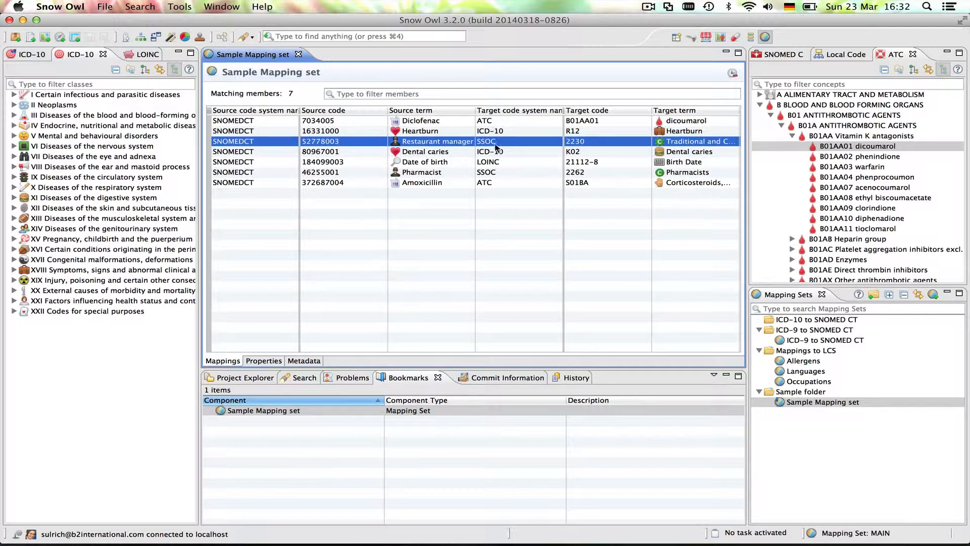
{"action": "left_click", "coordinate": [498, 110]}
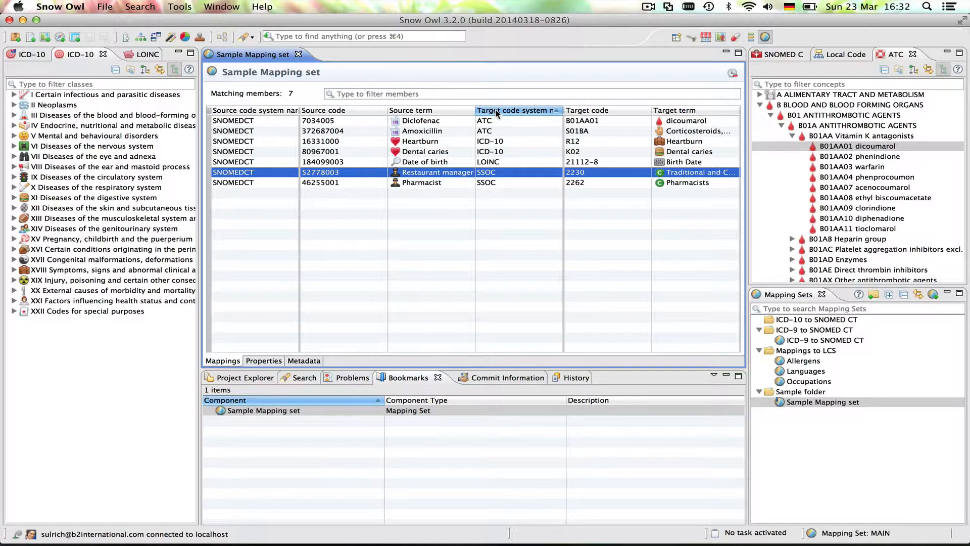
Remove the target of the Diclofenac mapping.
{"action": "left_click", "coordinate": [686, 123]}
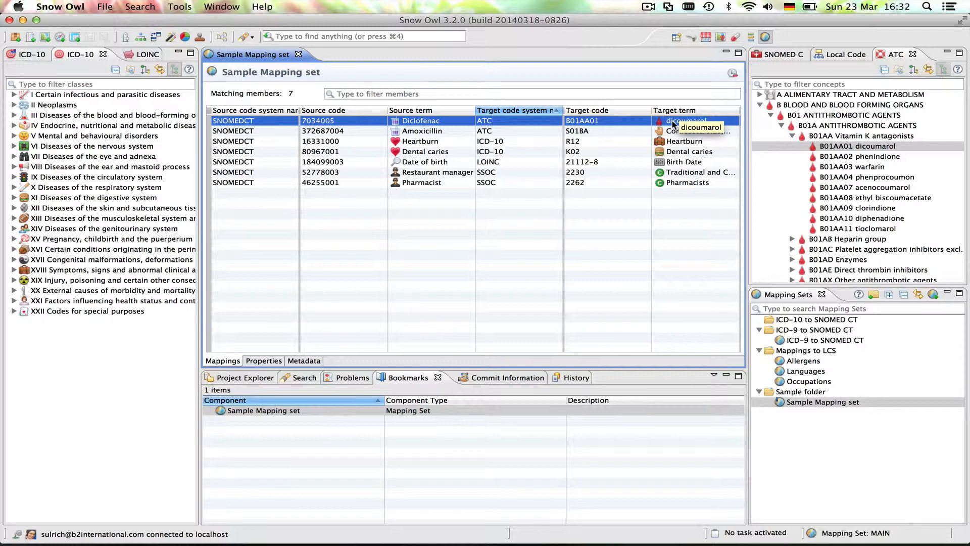
{"action": "right_click", "coordinate": [674, 124]}
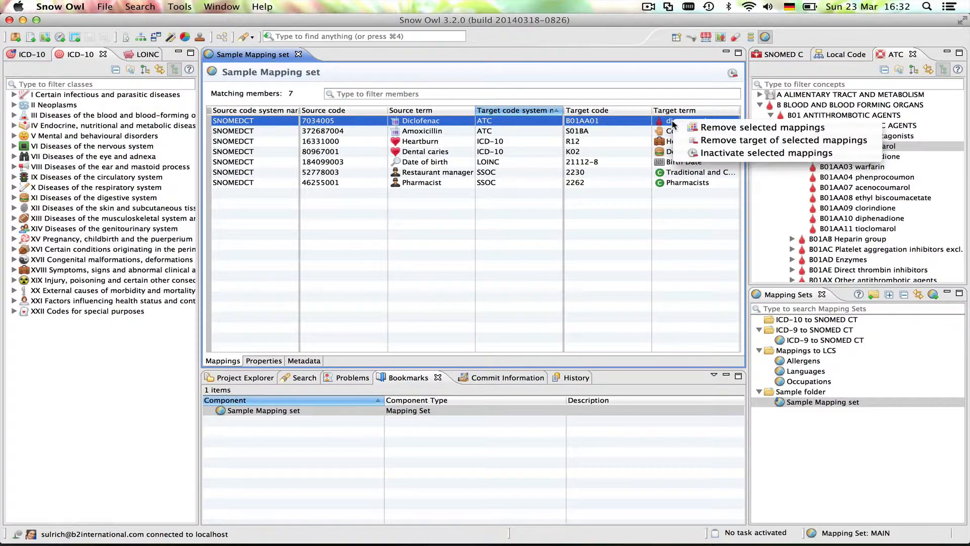
{"action": "left_click", "coordinate": [719, 142]}
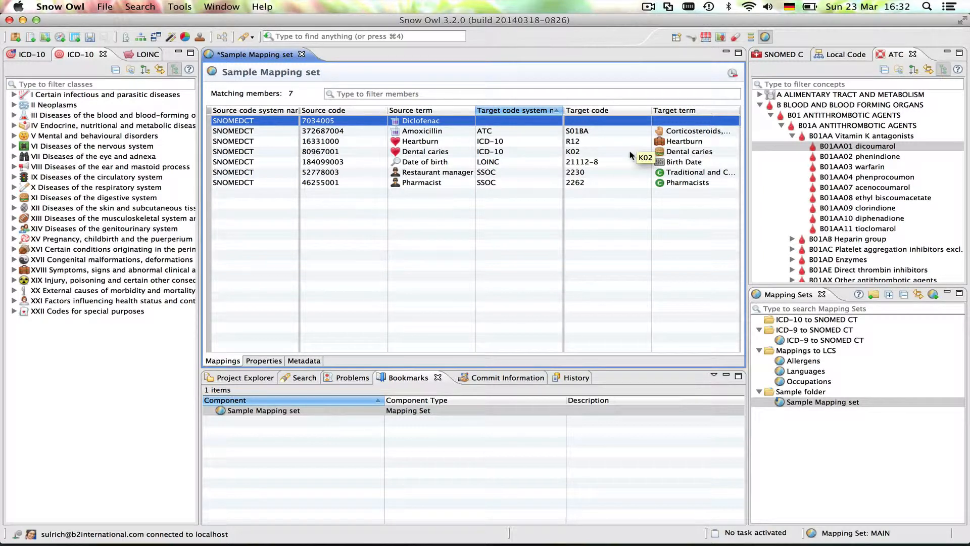
Filter the ATC concepts by "diclo" and assign M01AB05 diclofenac as the Diclofenac mapping's target.
{"action": "left_click", "coordinate": [819, 85]}
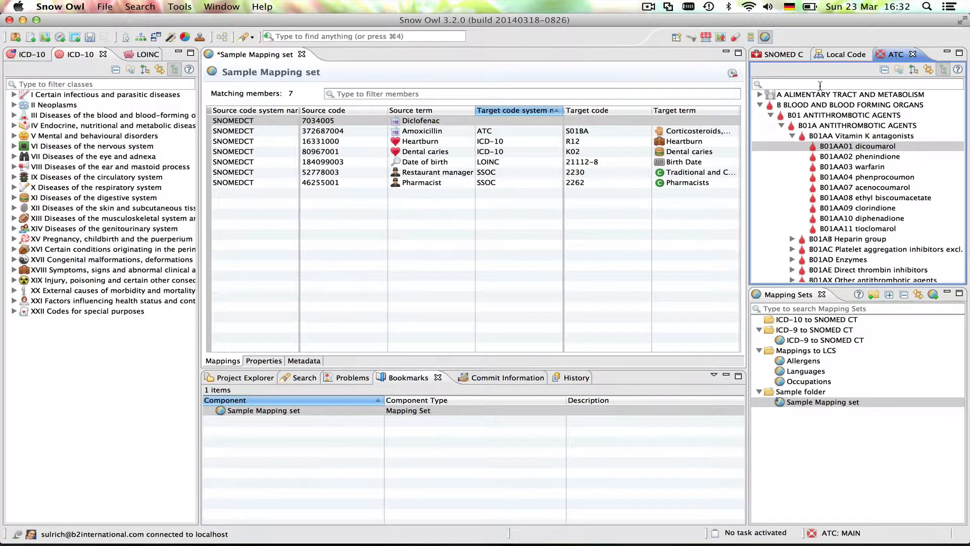
{"action": "type", "text": "diclo"}
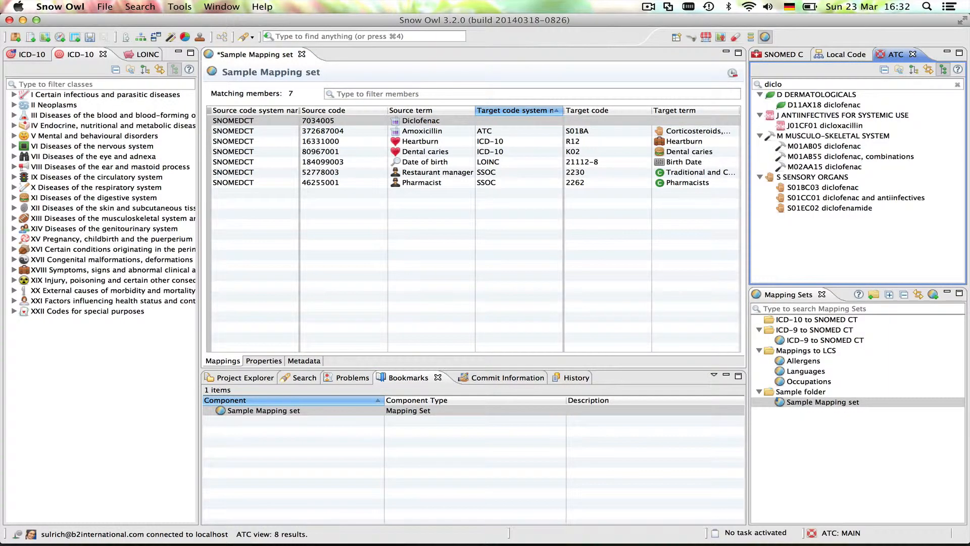
{"action": "left_click", "coordinate": [859, 146]}
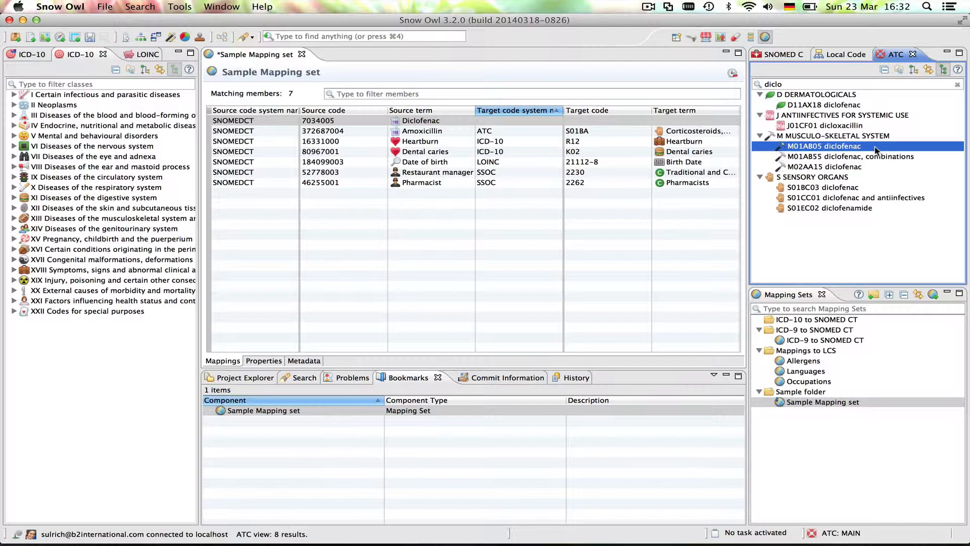
{"action": "left_click_drag", "start_coordinate": [875, 150], "coordinate": [734, 126]}
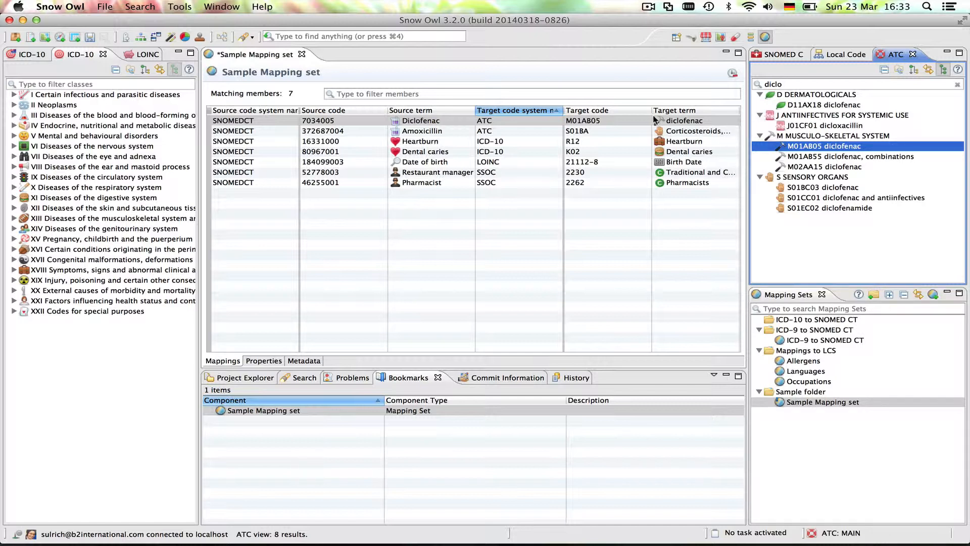
Filter the local codes by "restau" and replace the Restaurant manager mapping's target with the SSOC code Restaurant manager.
{"action": "left_click", "coordinate": [680, 174]}
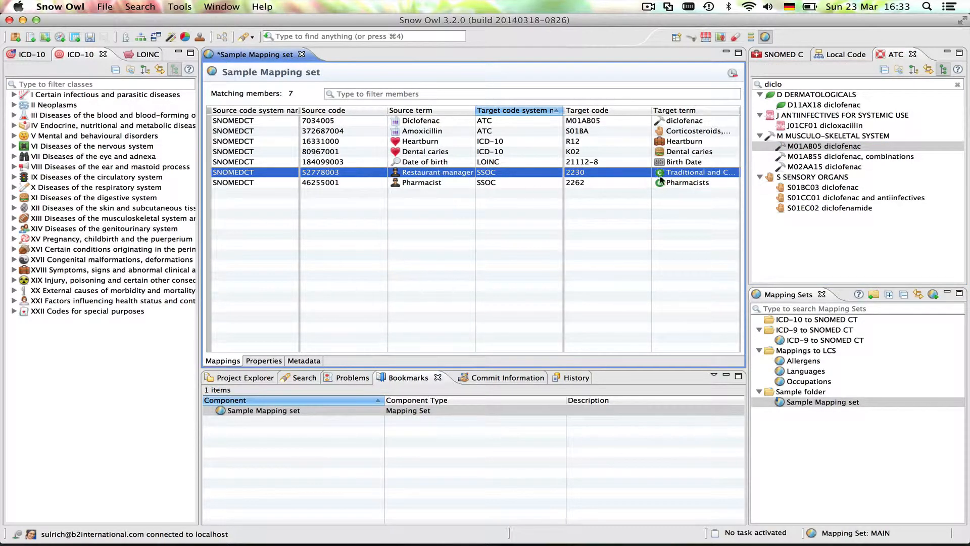
{"action": "left_click_drag", "start_coordinate": [652, 109], "coordinate": [625, 113]}
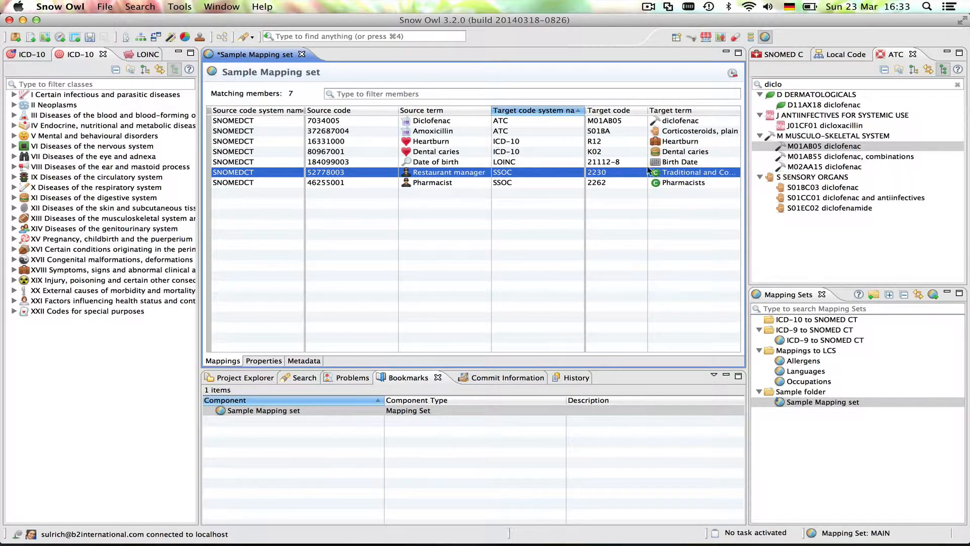
{"action": "left_click", "coordinate": [852, 56]}
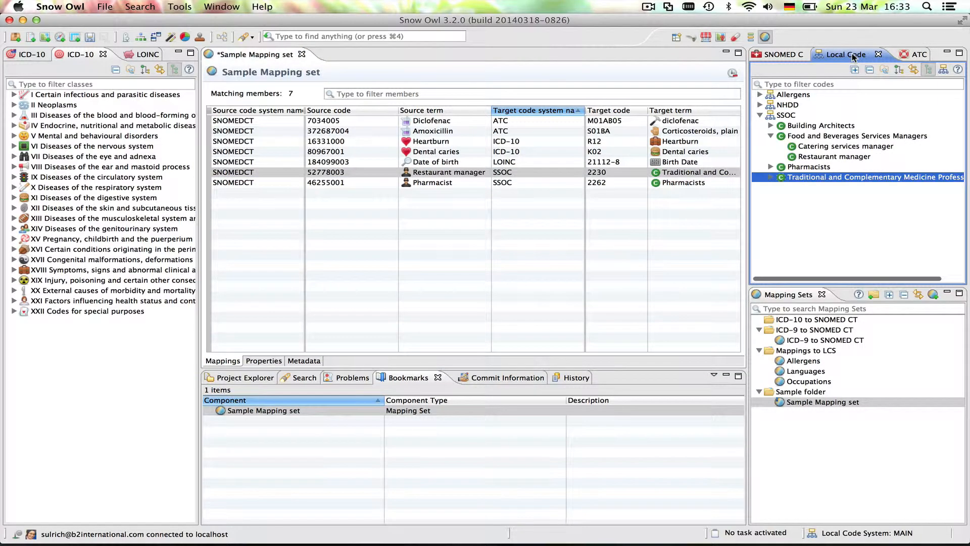
{"action": "left_click", "coordinate": [816, 85]}
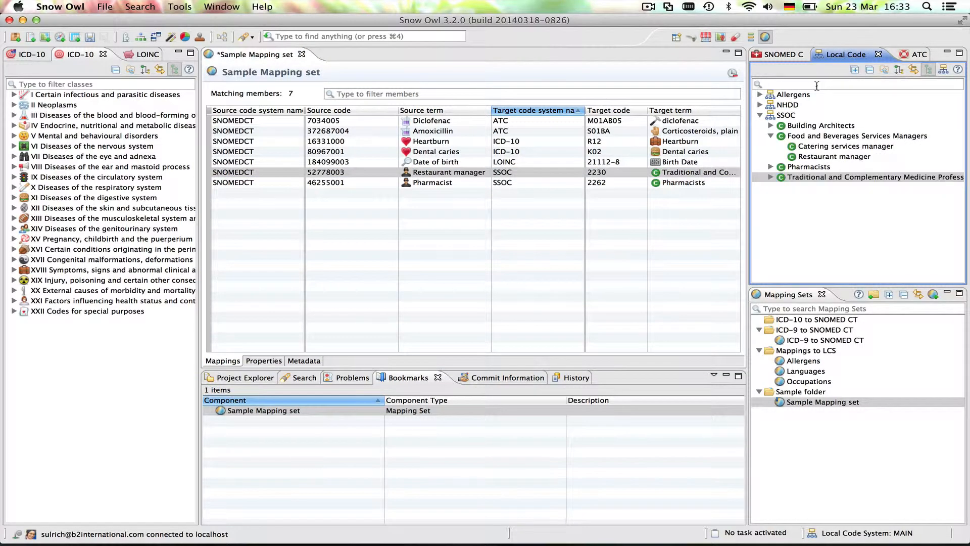
{"action": "type", "text": "restau"}
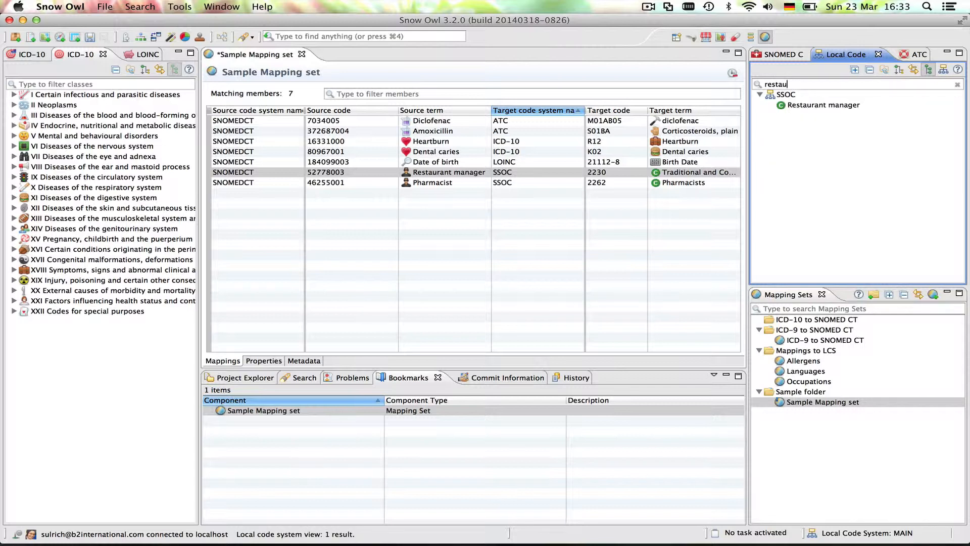
{"action": "left_click", "coordinate": [820, 106]}
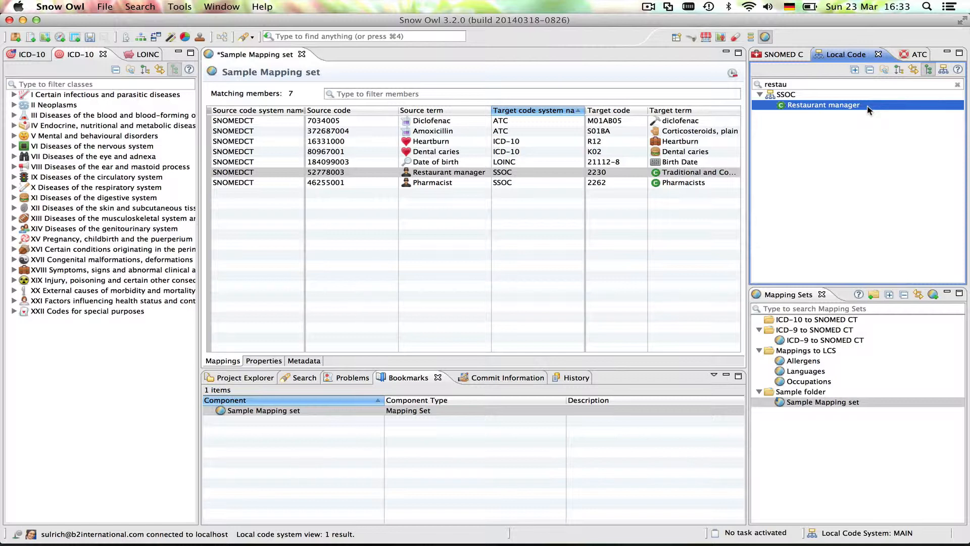
{"action": "left_click_drag", "start_coordinate": [868, 109], "coordinate": [734, 170]}
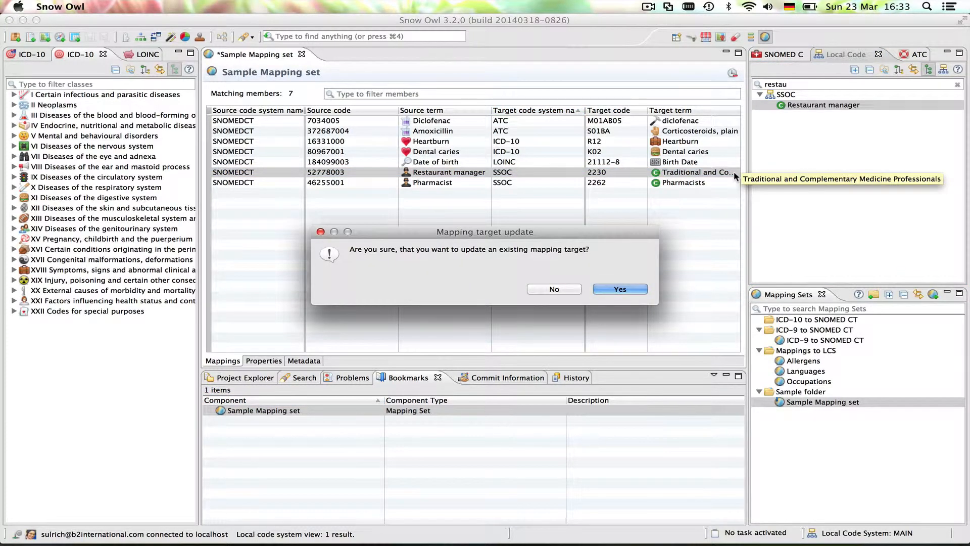
{"action": "left_click", "coordinate": [624, 287]}
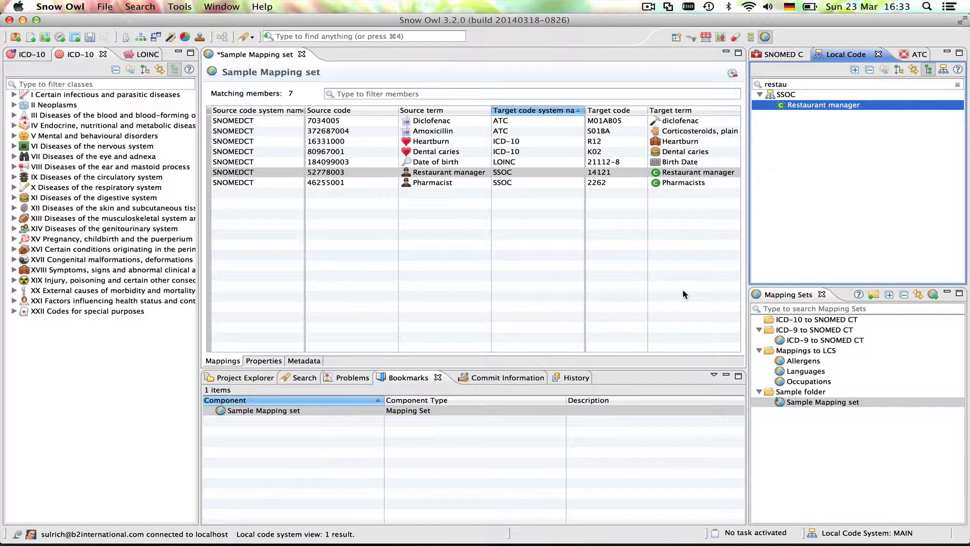
Inactivate the Pharmacist mapping.
{"action": "left_click", "coordinate": [672, 186]}
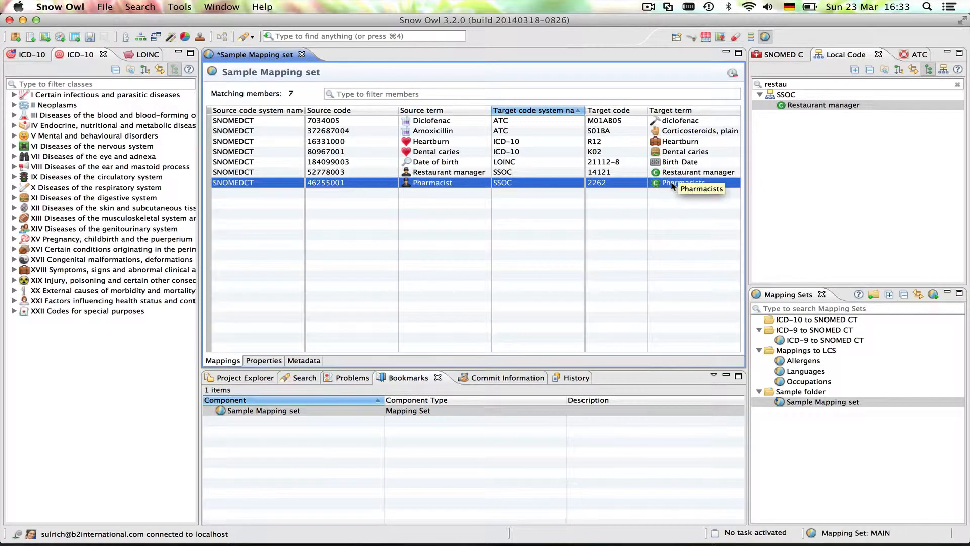
{"action": "right_click", "coordinate": [672, 185]}
{"action": "left_click", "coordinate": [714, 216]}
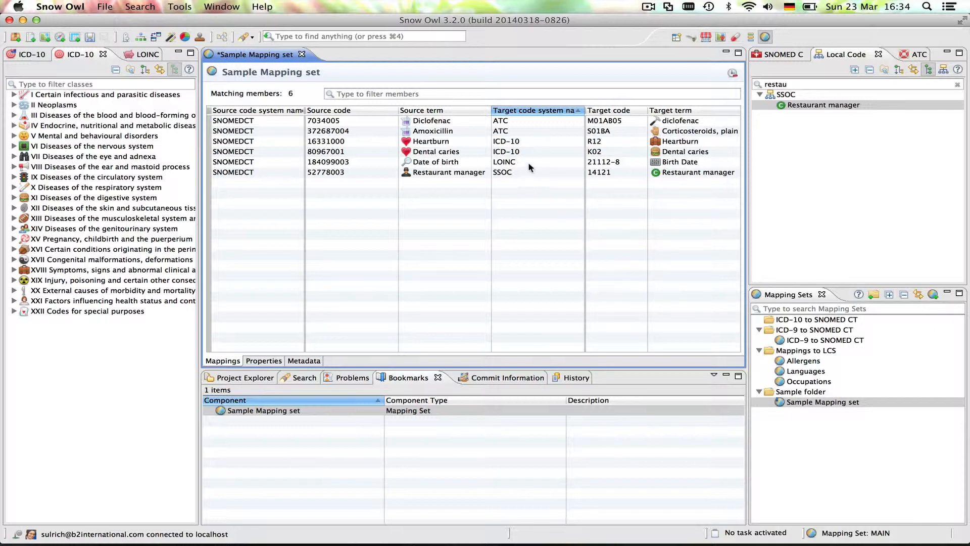
Show inactive mappings in the table and reactivate the Pharmacist mapping.
{"action": "left_click", "coordinate": [733, 74]}
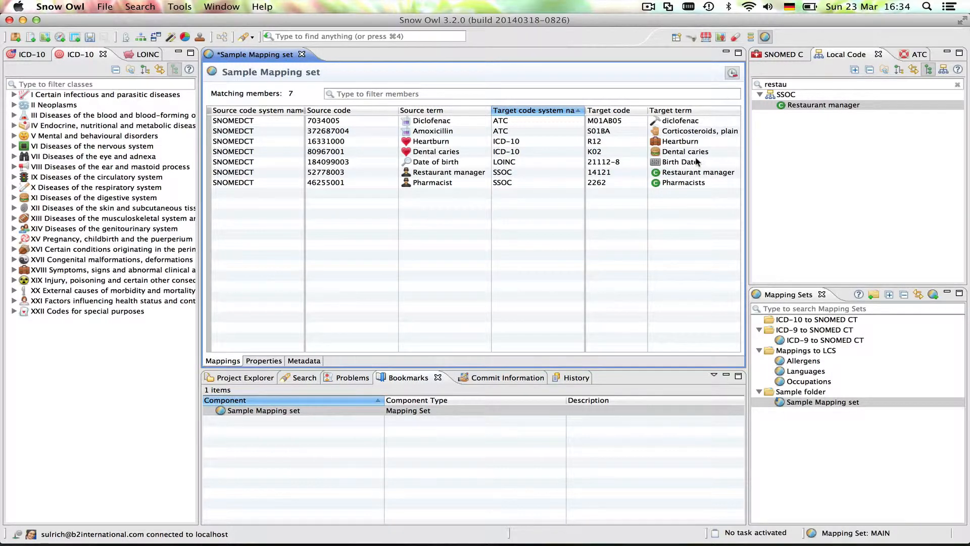
{"action": "left_click", "coordinate": [674, 184]}
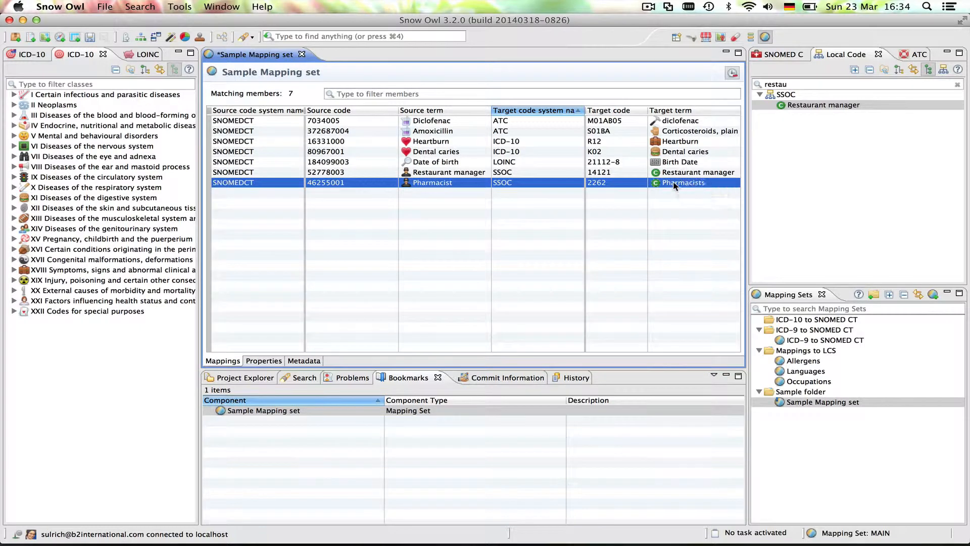
{"action": "right_click", "coordinate": [675, 183]}
{"action": "left_click", "coordinate": [705, 216]}
Save the mapping changes and commit them with an empty comment.
{"action": "left_click", "coordinate": [90, 38]}
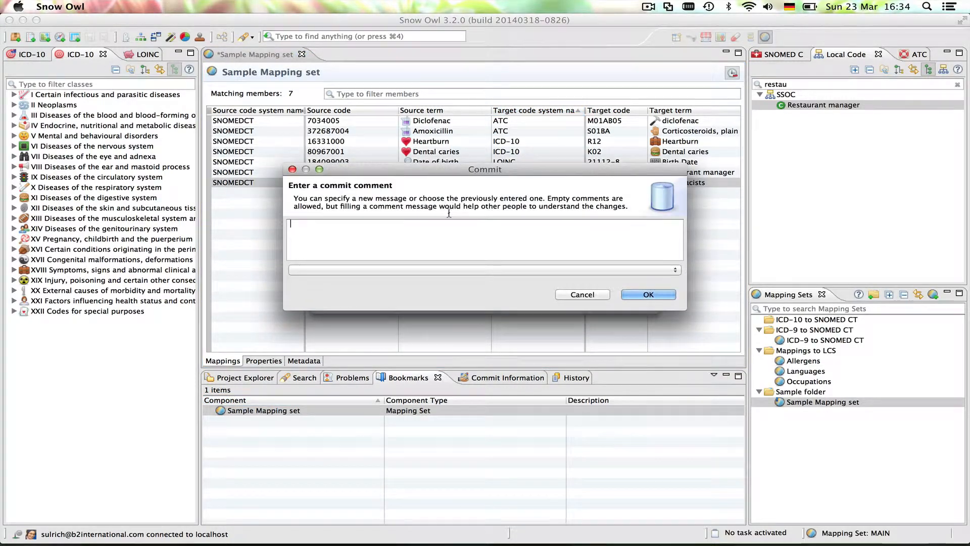
{"action": "left_click", "coordinate": [648, 295]}
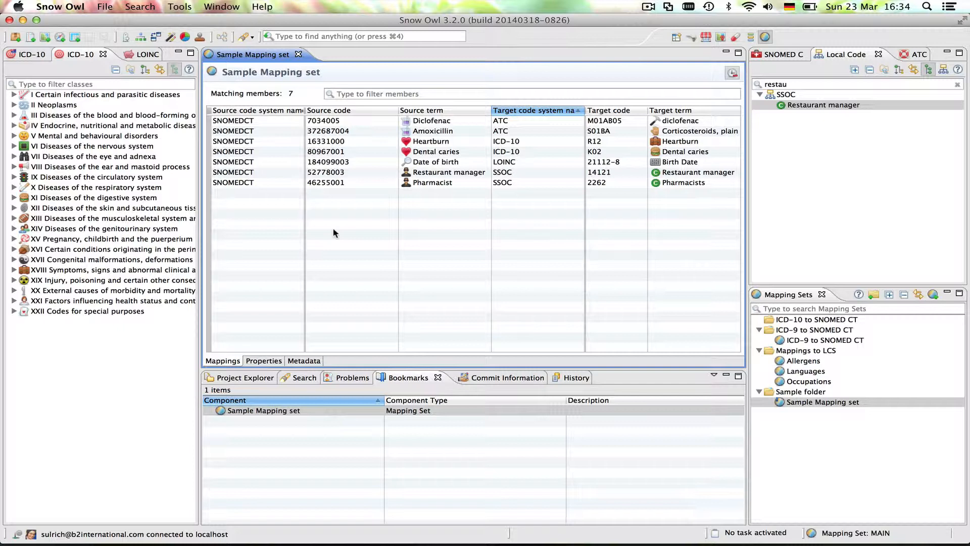
Extend the mapping set's definition to "SNOMED CT to ATC, LOINC, LCS, ICD-10" and commit it without a comment.
{"action": "left_click", "coordinate": [271, 362]}
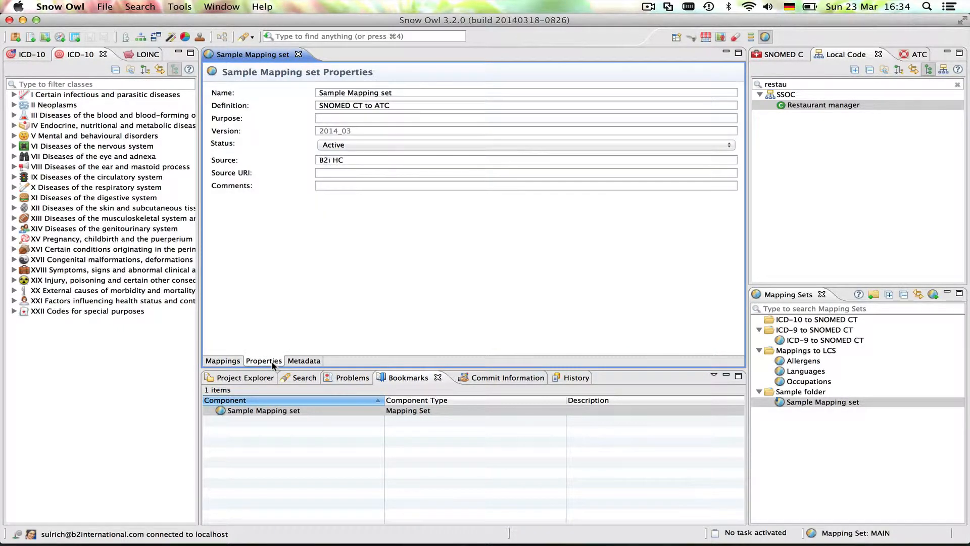
{"action": "left_click", "coordinate": [410, 106]}
{"action": "type", "text": ", LOI"}
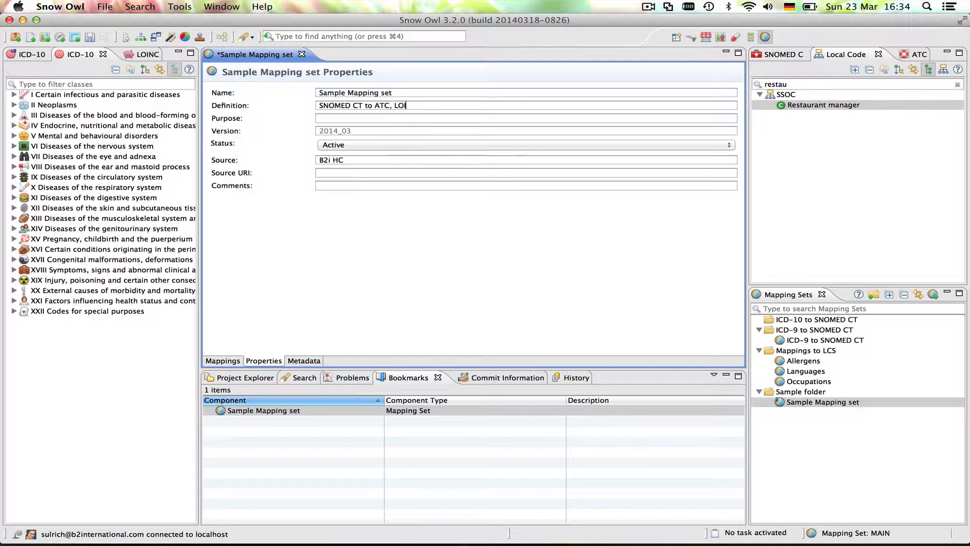
{"action": "type", "text": "NC, LCS, ICD-10"}
{"action": "left_click", "coordinate": [89, 37]}
{"action": "left_click", "coordinate": [660, 297]}
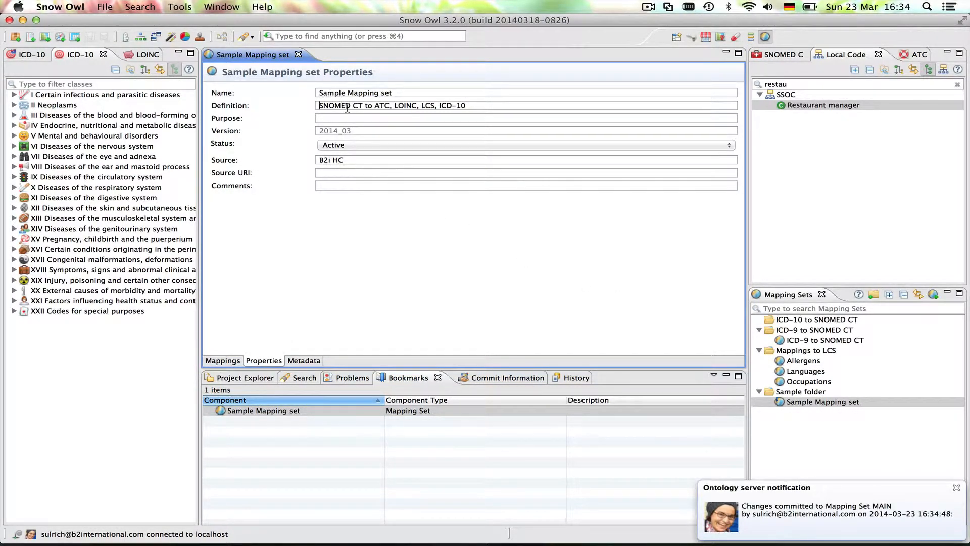
Clear the mapping set's source and re-enter it as "B2i HC".
{"action": "left_click", "coordinate": [360, 160]}
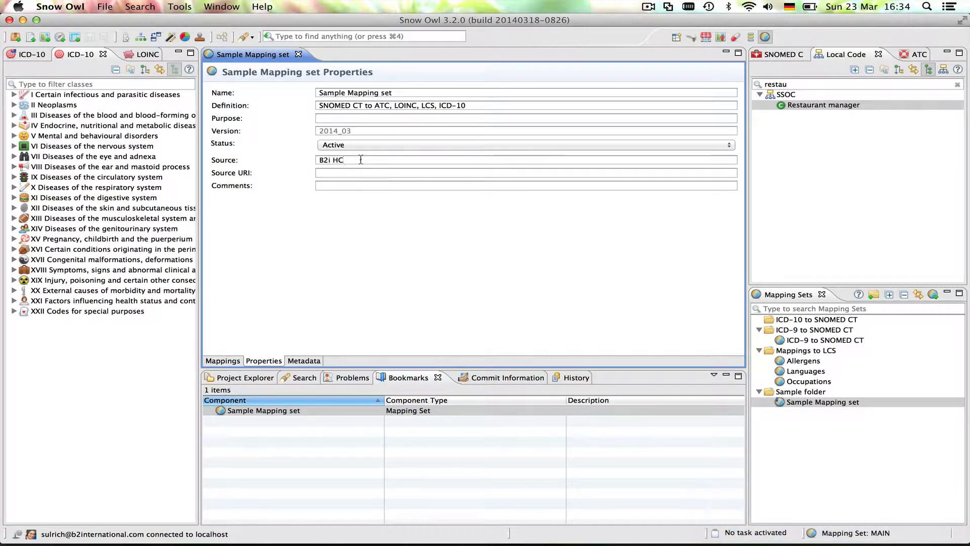
{"action": "key", "text": "BackSpace"}
{"action": "key", "text": "BackSpace"}
{"action": "key", "text": "BackSpace"}
{"action": "key", "text": "BackSpace"}
{"action": "key", "text": "BackSpace"}
{"action": "key", "text": "BackSpace"}
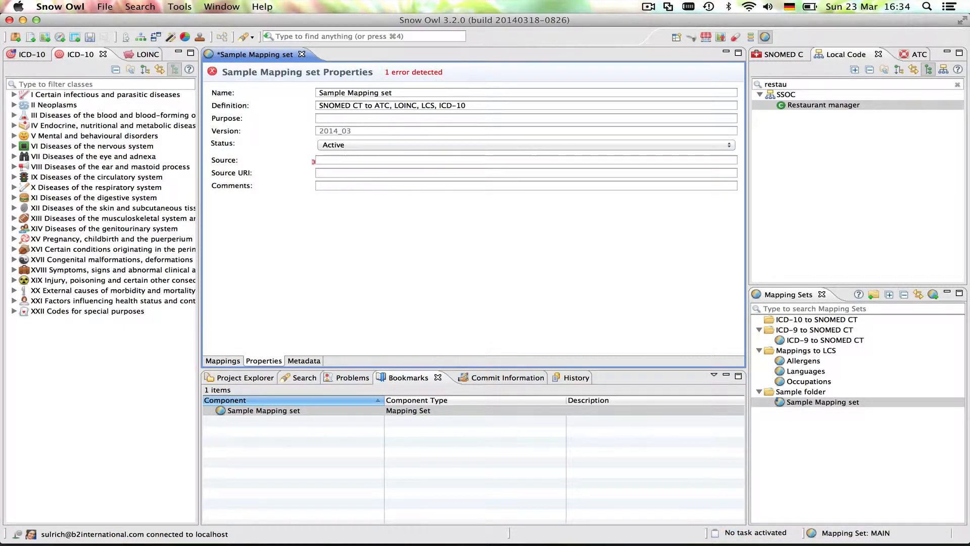
{"action": "type", "text": "B2i HC"}
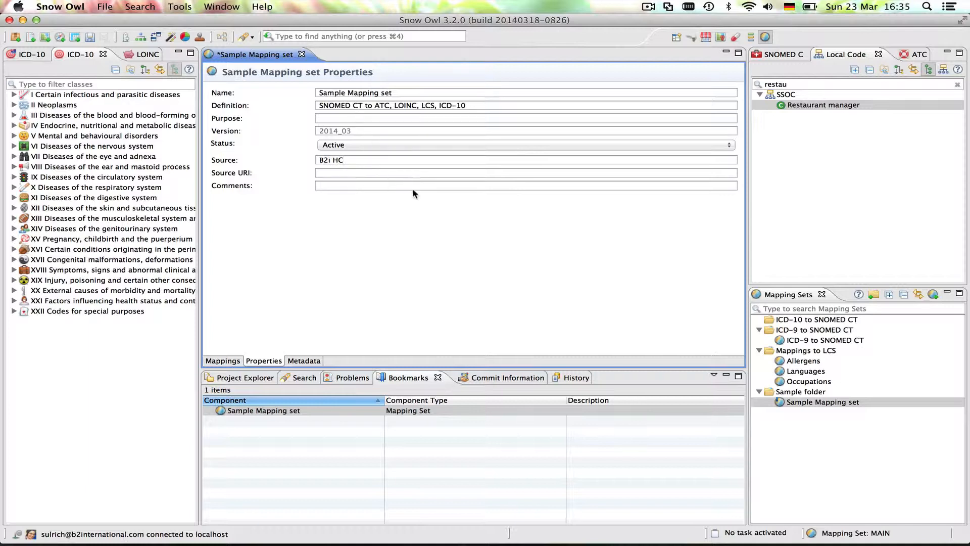
Examine the status options of the mapping set, keeping Active selected.
{"action": "left_click", "coordinate": [730, 149]}
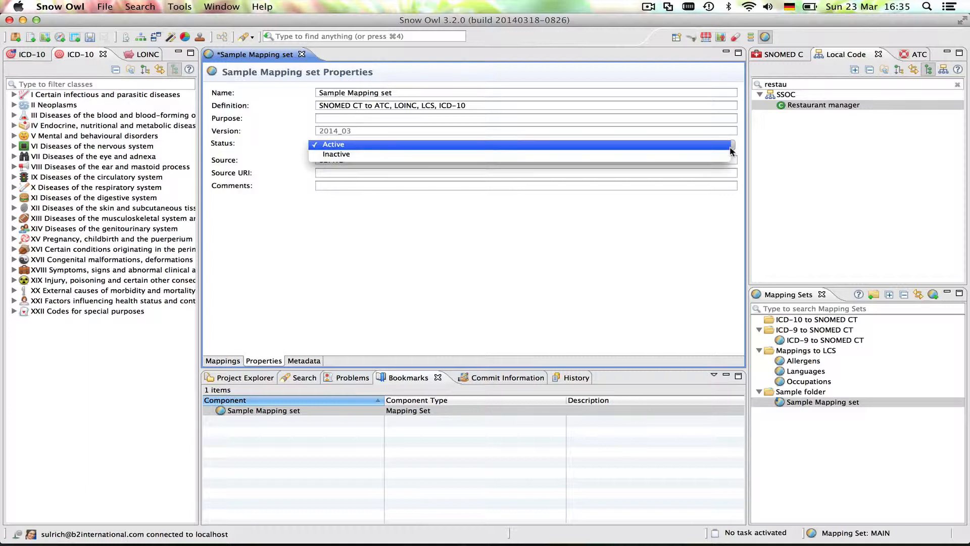
{"action": "left_click", "coordinate": [697, 146]}
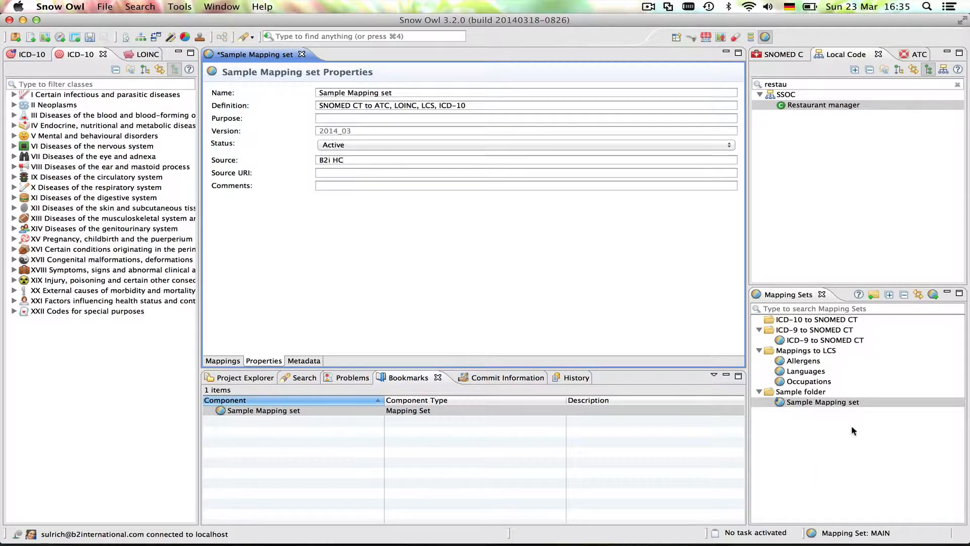
View the fields for creating a new mapping set and cancel the wizard.
{"action": "left_click", "coordinate": [932, 293]}
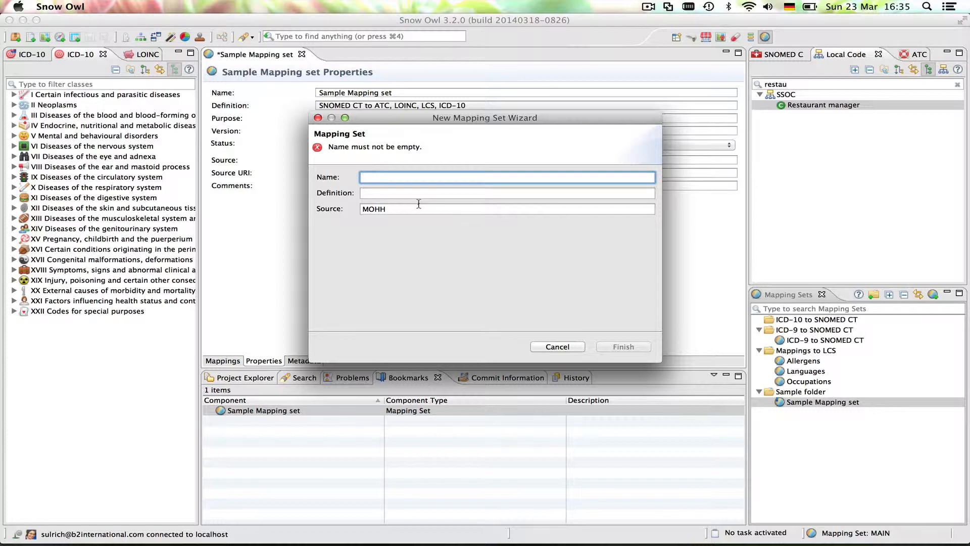
{"action": "left_click", "coordinate": [551, 348]}
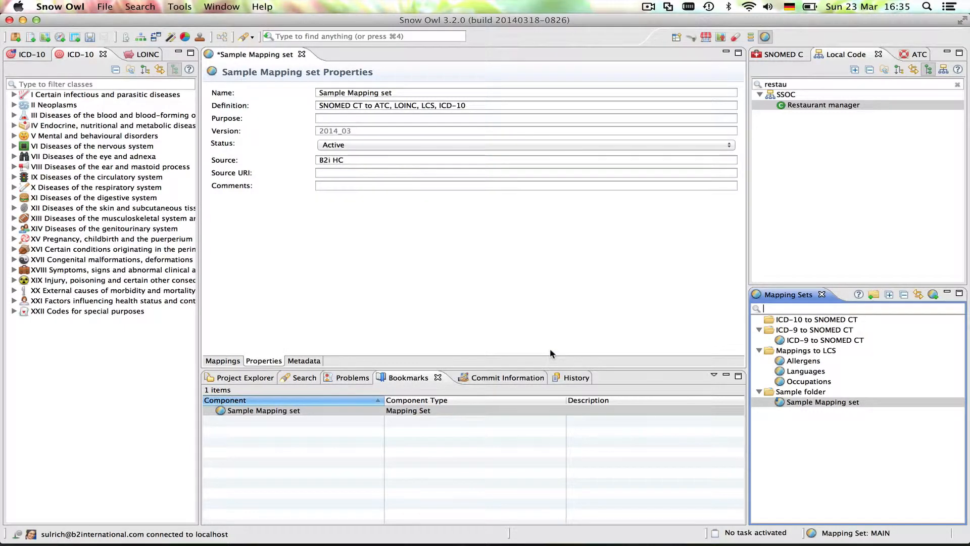
Create a mapping set named "Diabetes" in the ICD-10 to SNOMED CT folder, with definition "ICD-10 to SNOMED CT" and source "B2i HC".
{"action": "left_click", "coordinate": [788, 319]}
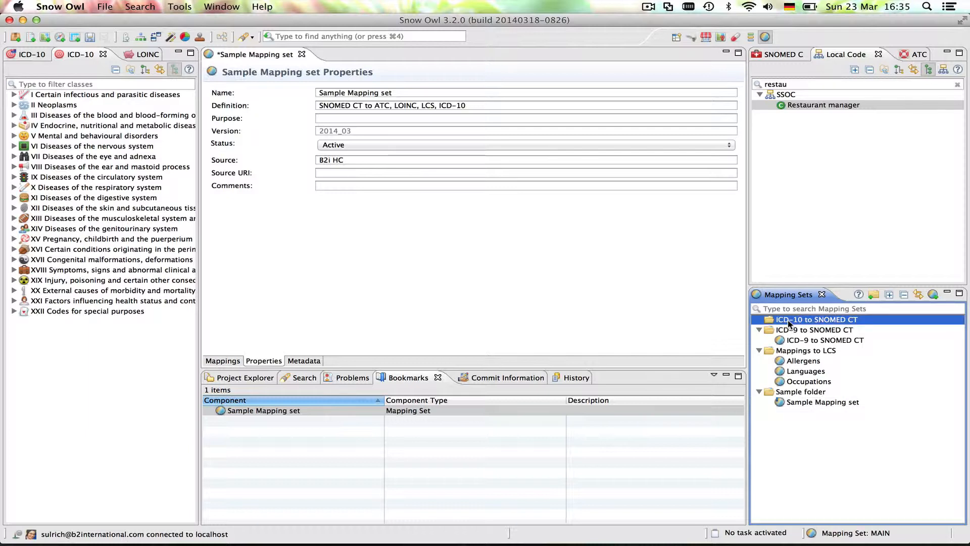
{"action": "right_click", "coordinate": [788, 324]}
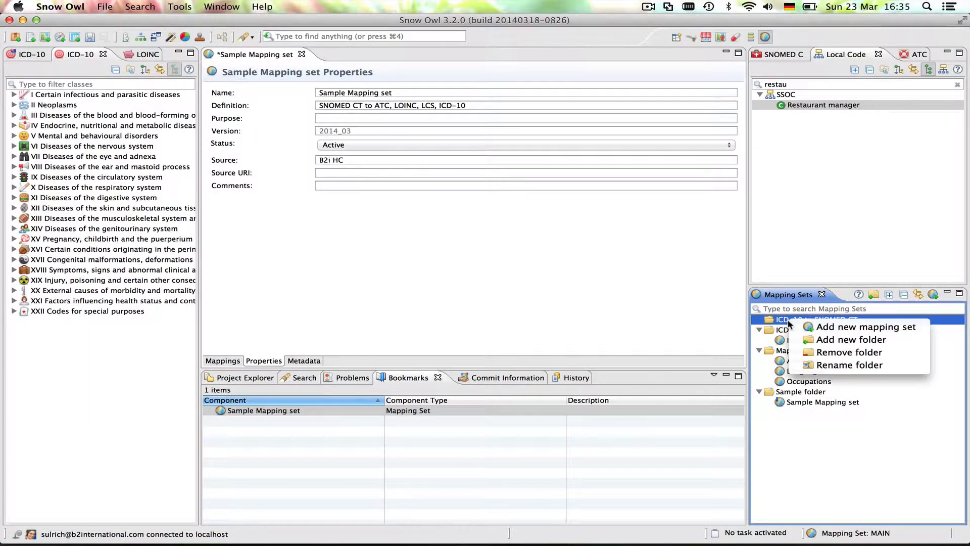
{"action": "left_click", "coordinate": [814, 329]}
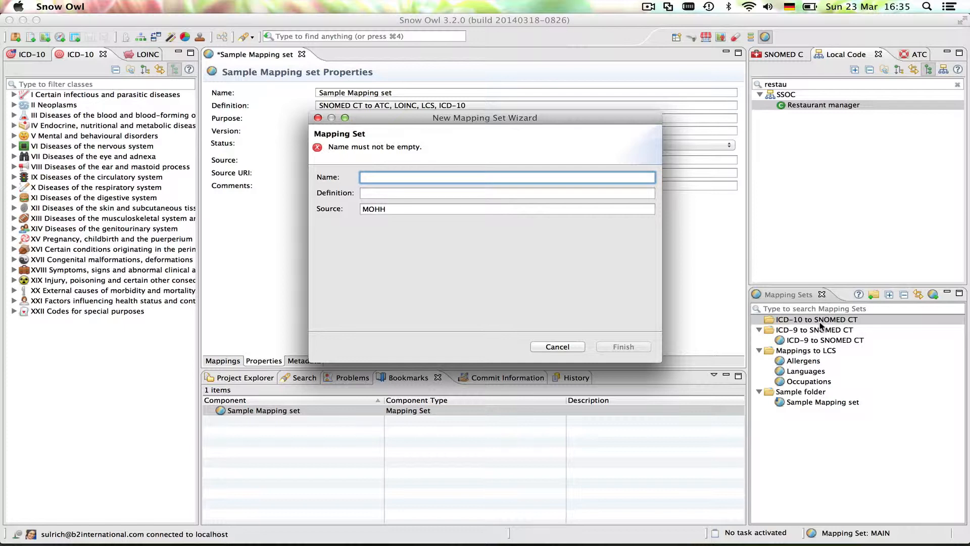
{"action": "type", "text": "Di"}
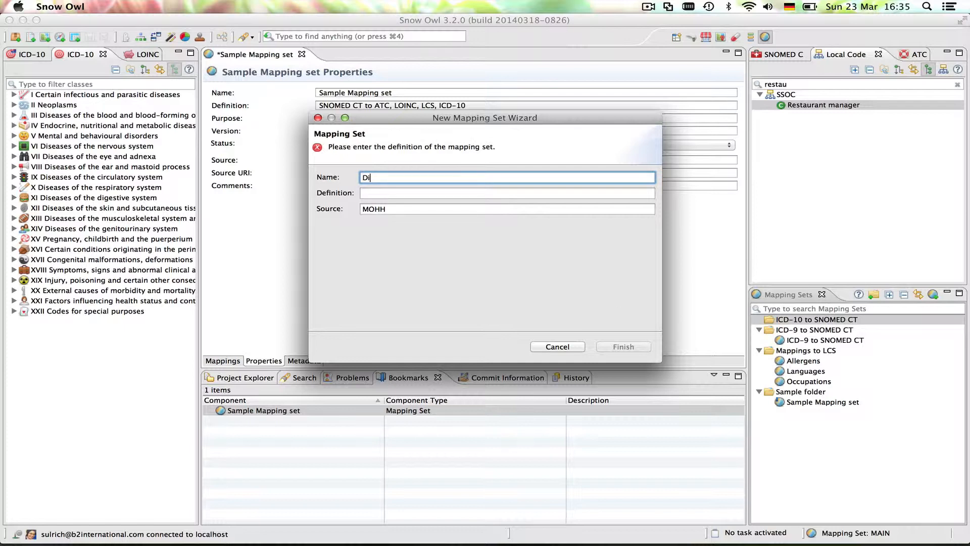
{"action": "type", "text": "abetes"}
{"action": "left_click", "coordinate": [402, 194]}
{"action": "type", "text": "I"}
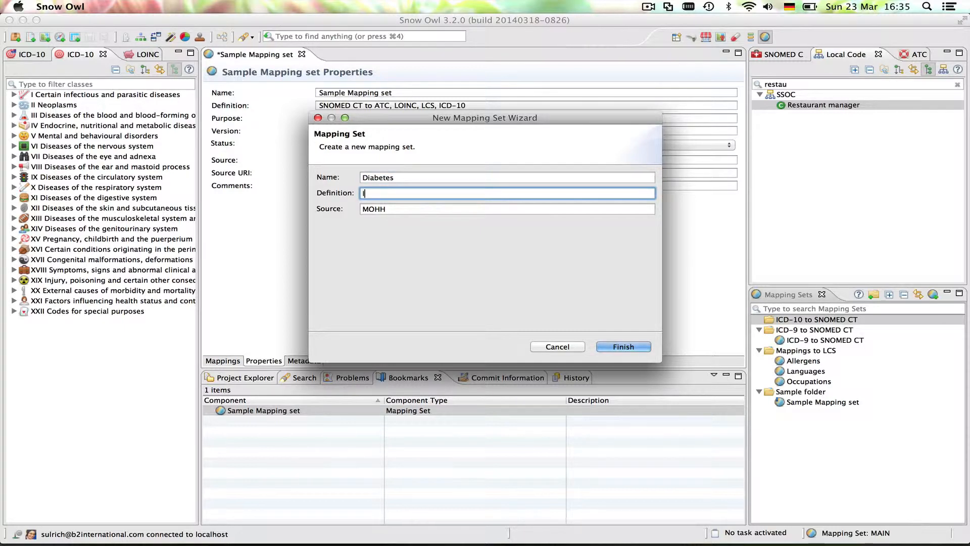
{"action": "type", "text": "CD-10 to SNOMED CT"}
{"action": "key", "text": "Tab"}
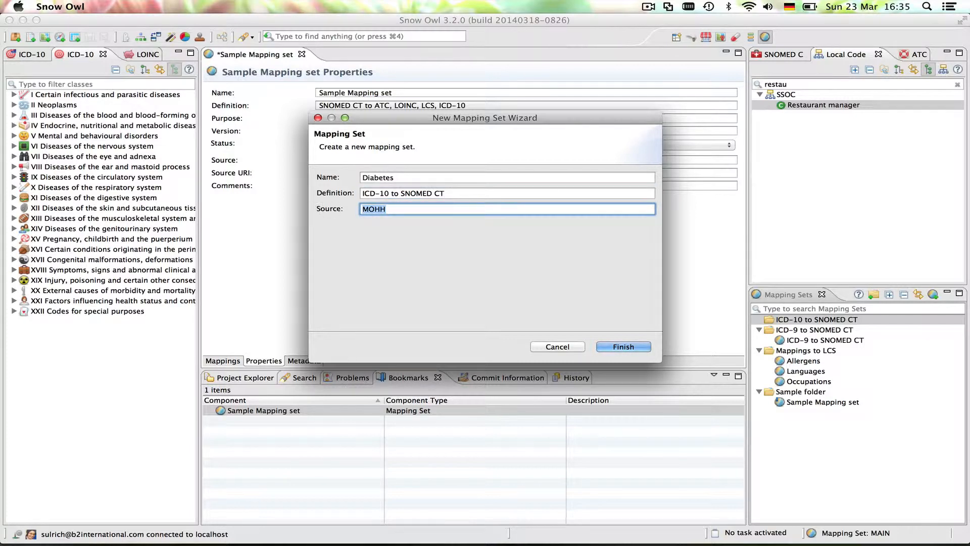
{"action": "type", "text": "B2i HC"}
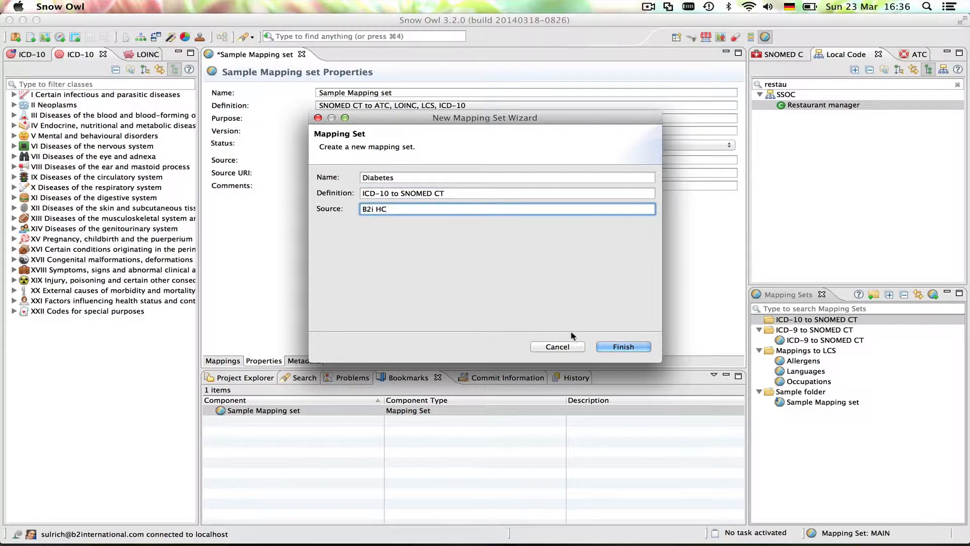
{"action": "left_click", "coordinate": [648, 347]}
{"action": "left_click", "coordinate": [648, 271]}
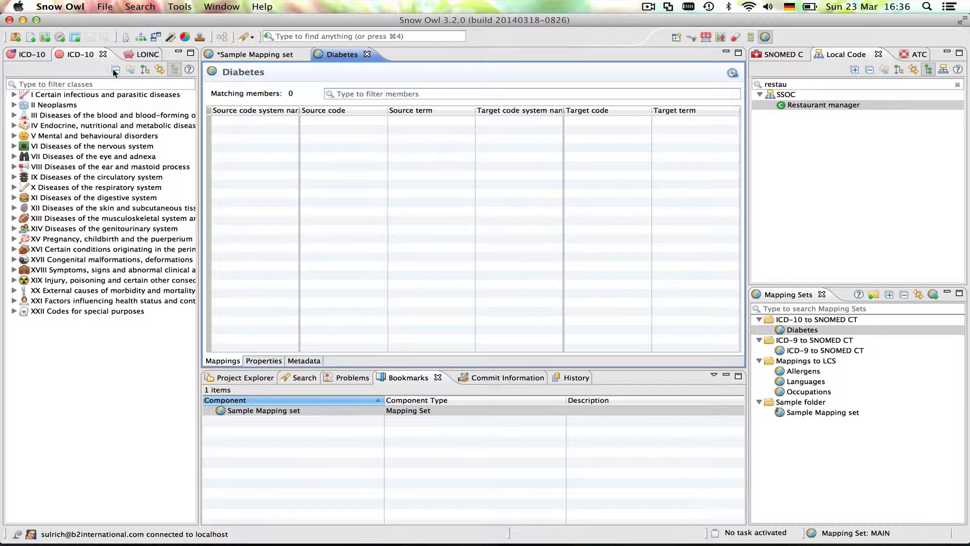
Filter the ICD-10 classes for "diabetes" and add E13 Other specified diabetes mellitus and E10 Insulin-dependent diabetes mellitus to the Diabetes mapping set.
{"action": "left_click", "coordinate": [109, 84]}
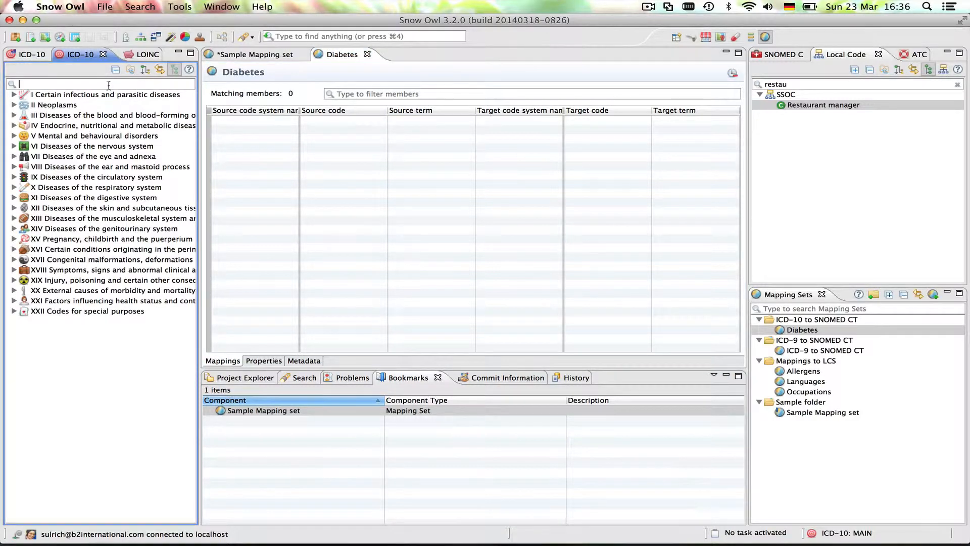
{"action": "type", "text": "diabetes"}
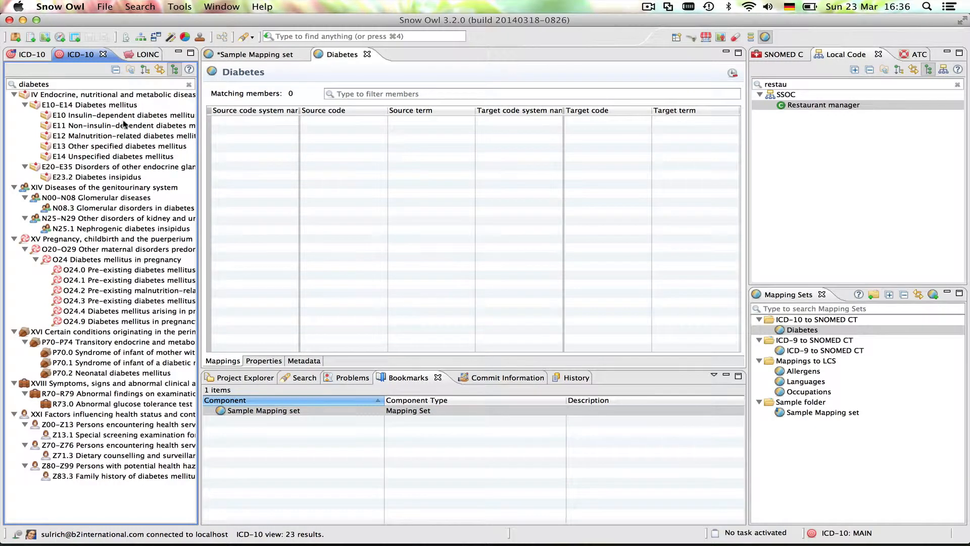
{"action": "left_click", "coordinate": [123, 147]}
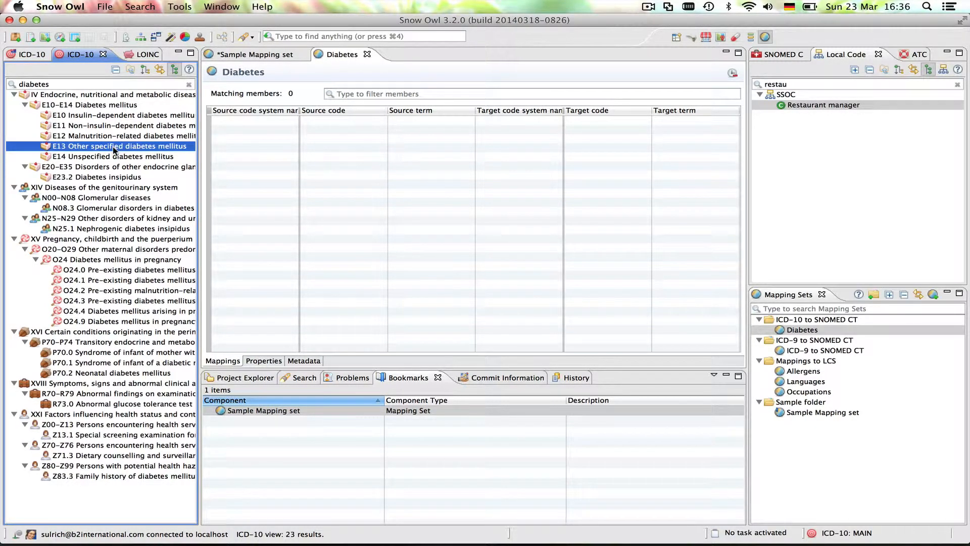
{"action": "left_click_drag", "start_coordinate": [113, 146], "coordinate": [345, 158]}
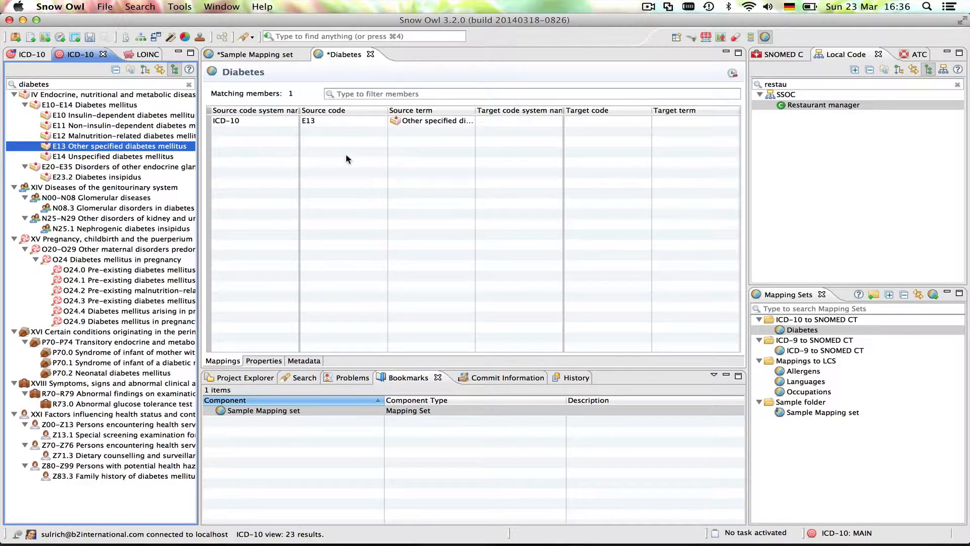
{"action": "left_click", "coordinate": [120, 117]}
{"action": "right_click", "coordinate": [121, 117]}
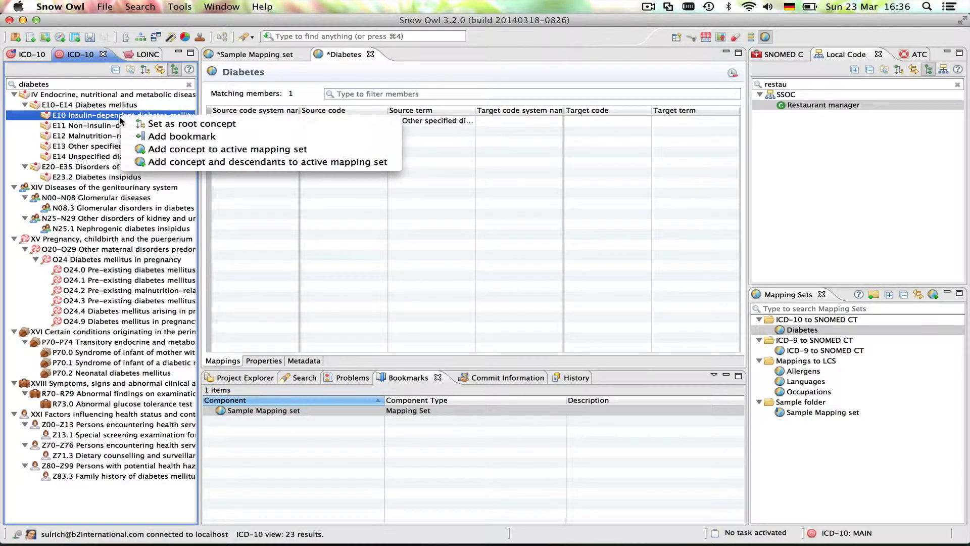
{"action": "left_click", "coordinate": [225, 154]}
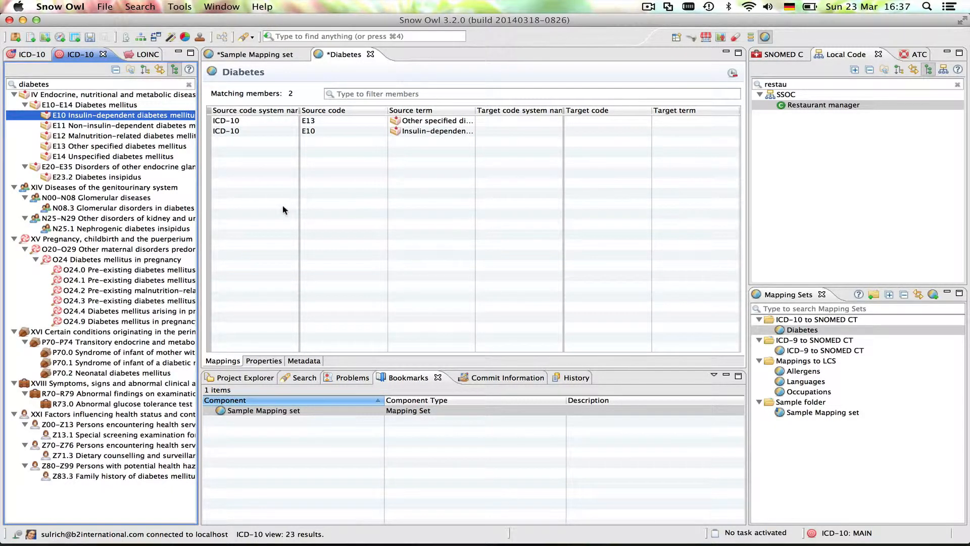
Run an ICD-10 index search by label for "diabetes".
{"action": "left_click", "coordinate": [242, 37]}
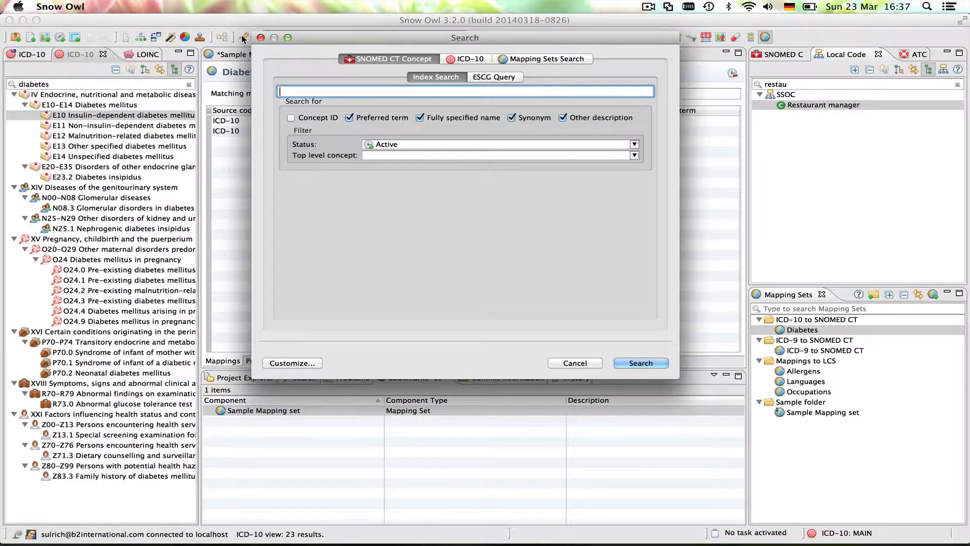
{"action": "left_click", "coordinate": [468, 59]}
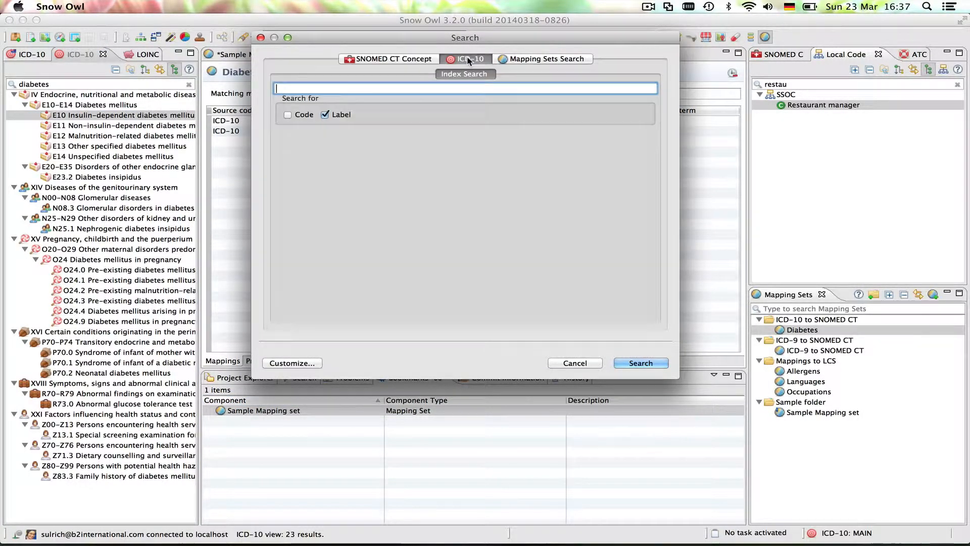
{"action": "type", "text": "diabetes"}
{"action": "left_click", "coordinate": [639, 363]}
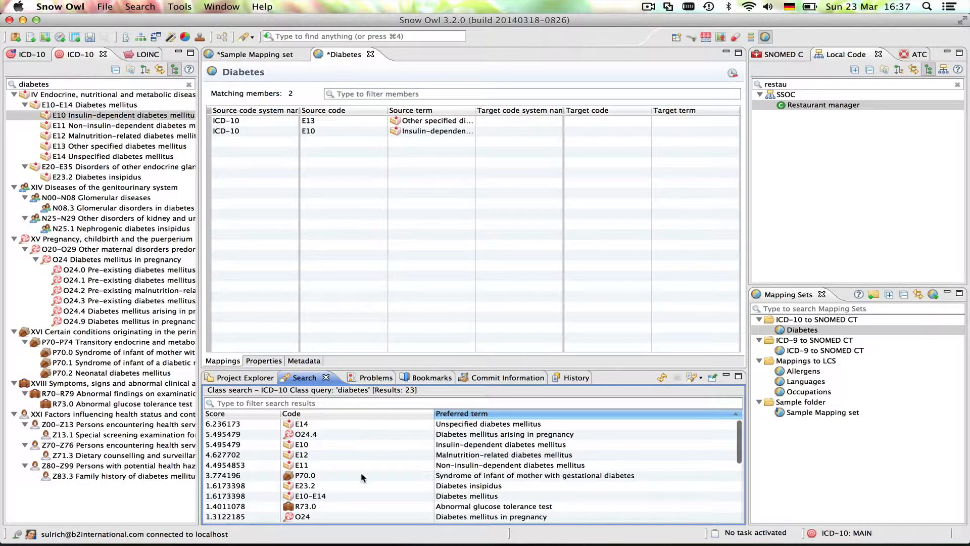
Try to add E10 Insulin-dependent diabetes mellitus from the search results to the Diabetes mapping set.
{"action": "left_click", "coordinate": [476, 446]}
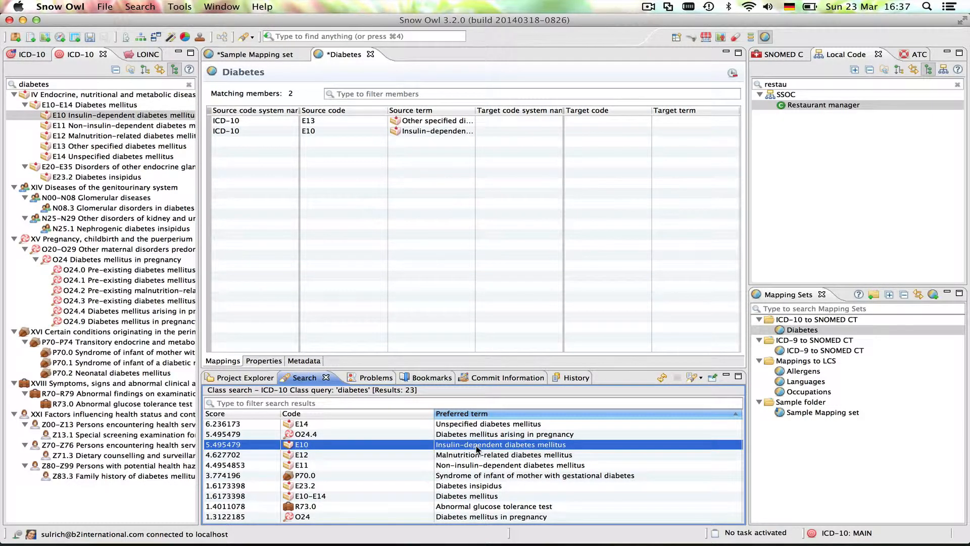
{"action": "left_click_drag", "start_coordinate": [477, 448], "coordinate": [494, 203]}
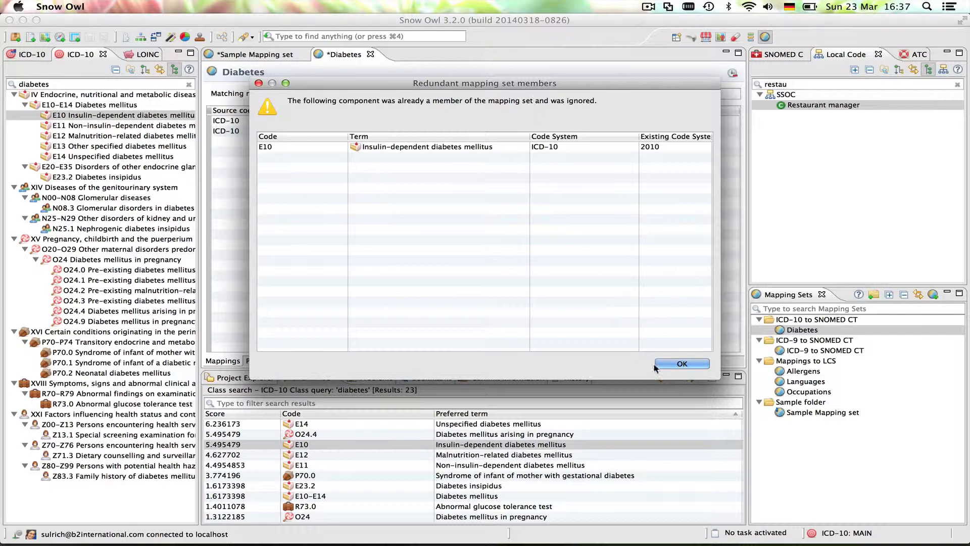
{"action": "left_click", "coordinate": [682, 365]}
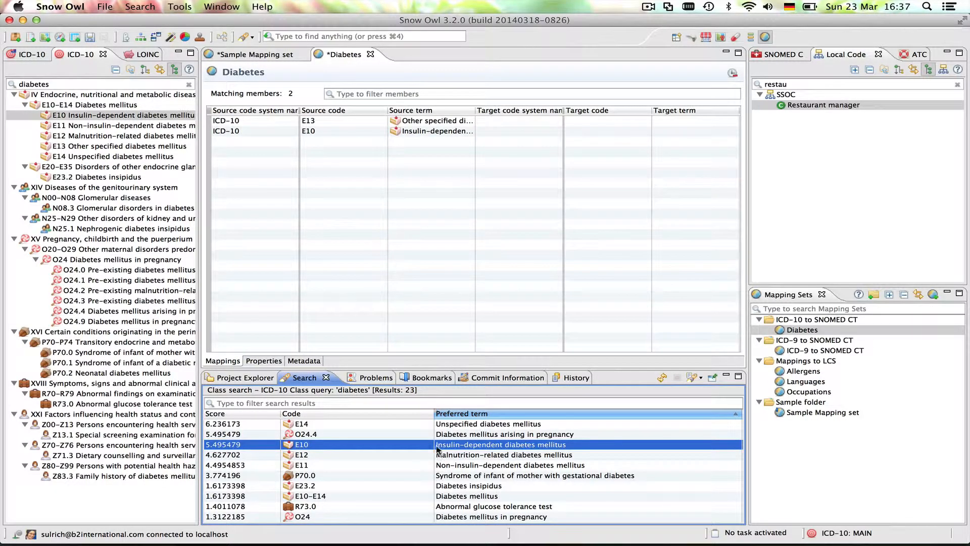
Extend the search result selection from E10 to also include P70.0, R73.0 and Z83.3.
{"action": "scroll", "coordinate": [438, 452], "scroll_direction": "down", "scroll_amount": 1}
{"action": "scroll", "coordinate": [439, 457], "scroll_direction": "up", "scroll_amount": 1}
{"action": "left_click", "coordinate": [461, 476], "text": "super"}
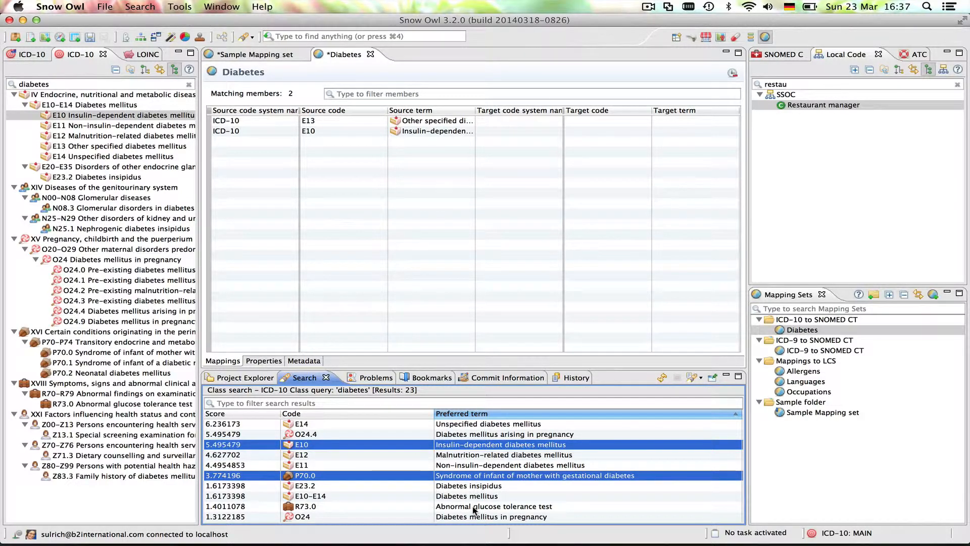
{"action": "left_click", "coordinate": [472, 506], "text": "super"}
{"action": "scroll", "coordinate": [473, 509], "scroll_direction": "down", "scroll_amount": 4}
{"action": "left_click", "coordinate": [468, 494], "text": "super"}
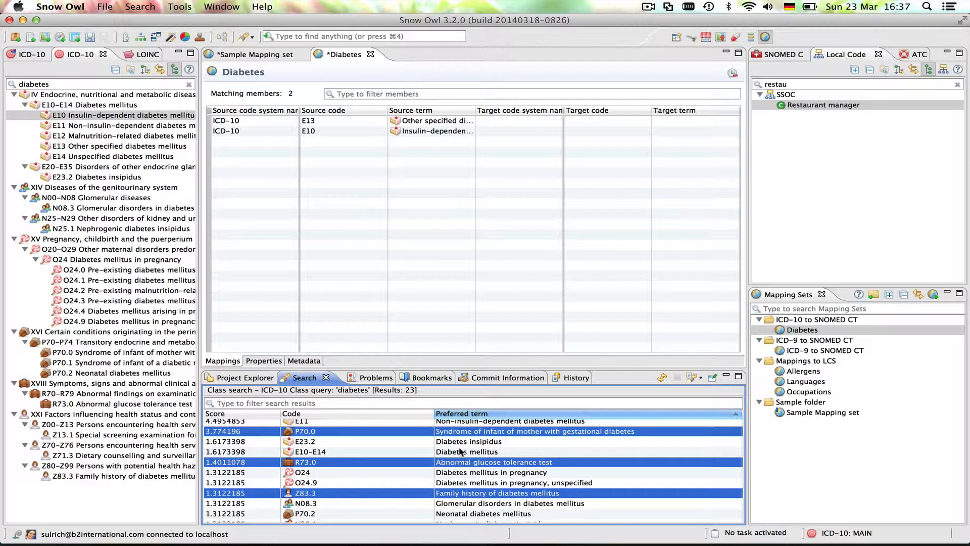
Add all the ICD-10 "diabetes" search results to the Diabetes mapping set as source concepts.
{"action": "key", "text": "super+a"}
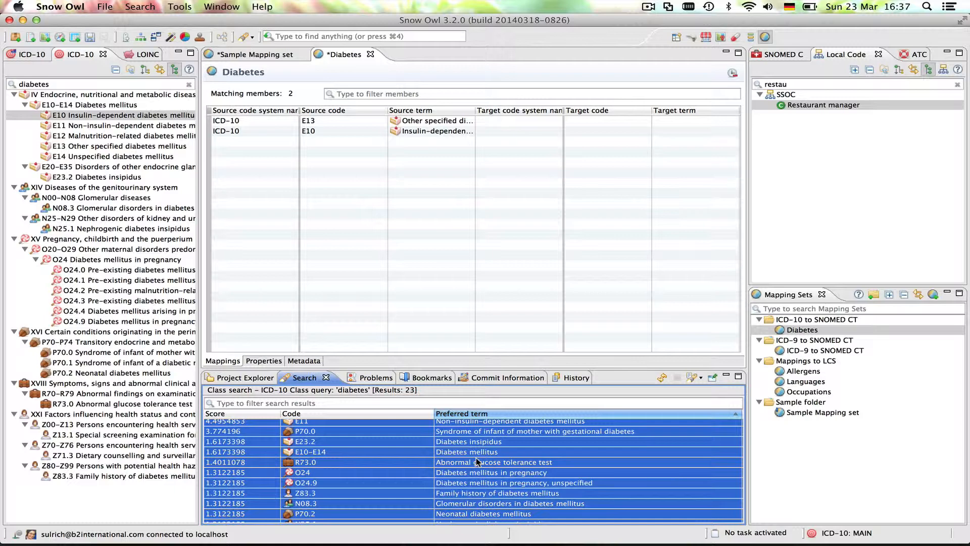
{"action": "left_click_drag", "start_coordinate": [477, 461], "coordinate": [525, 151]}
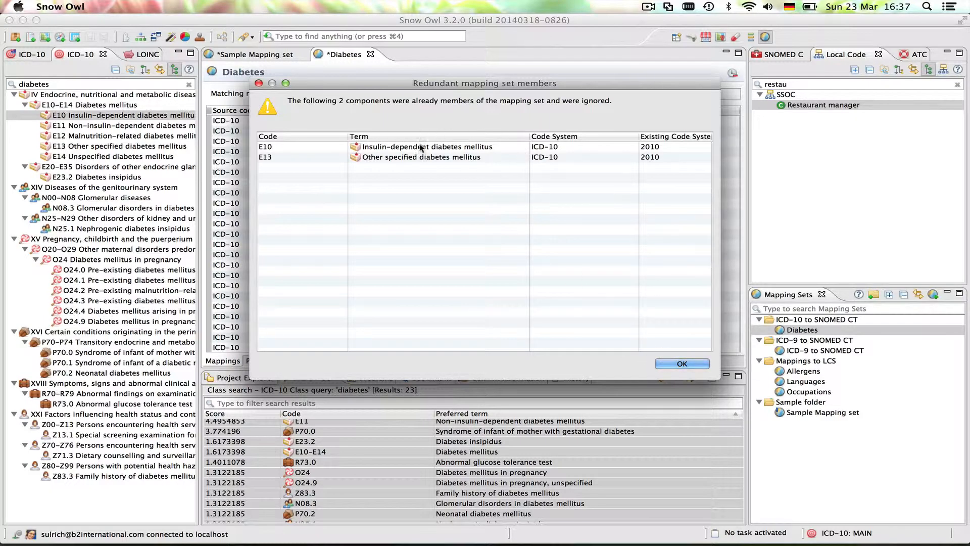
{"action": "left_click", "coordinate": [681, 364]}
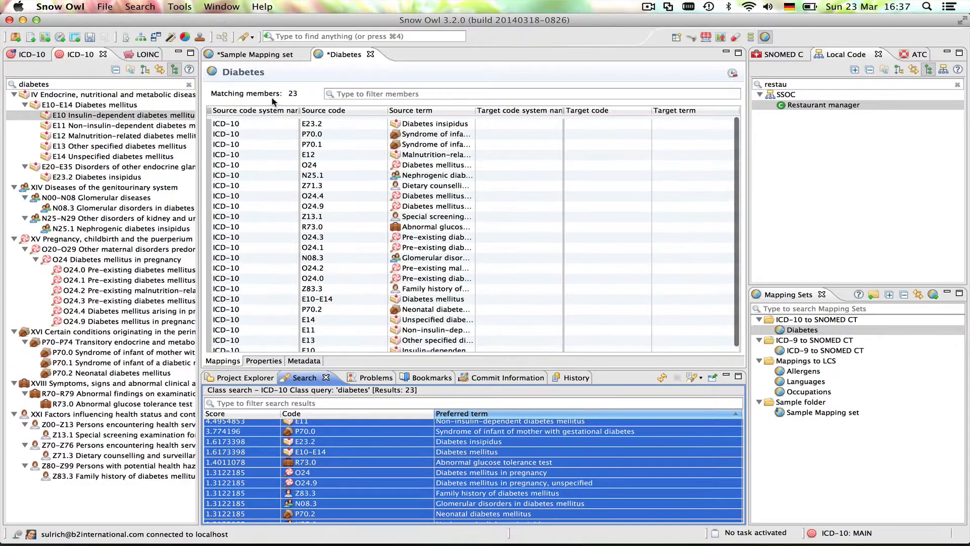
Sort the Diabetes mappings by source term and widen that column, with the SNOMED CT hierarchy brought into view.
{"action": "left_click", "coordinate": [416, 112]}
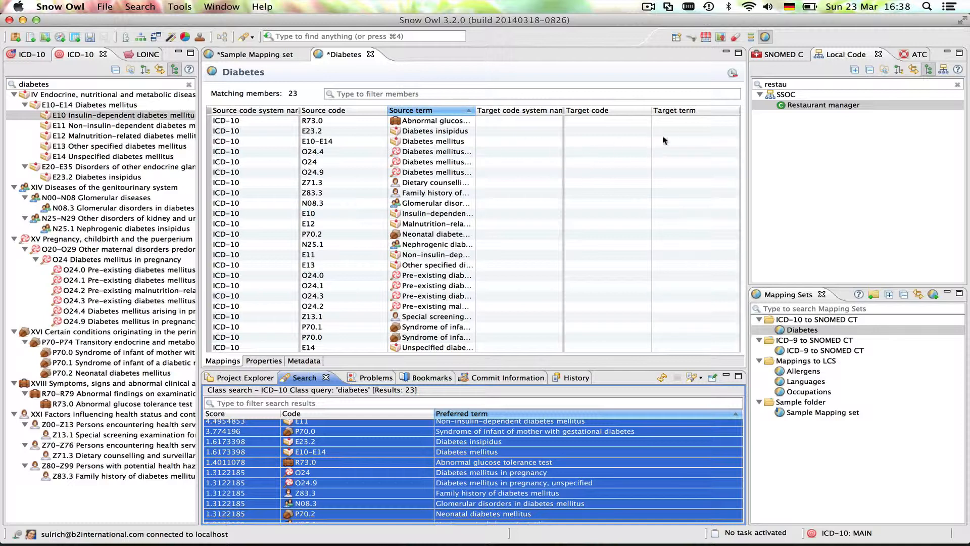
{"action": "left_click", "coordinate": [779, 59]}
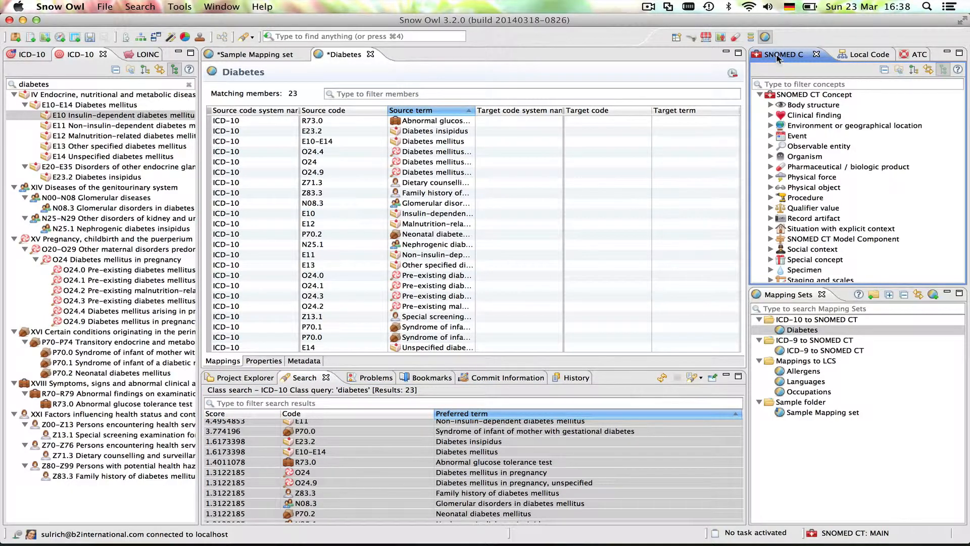
{"action": "left_click_drag", "start_coordinate": [778, 60], "coordinate": [840, 56]}
{"action": "left_click_drag", "start_coordinate": [474, 108], "coordinate": [522, 108]}
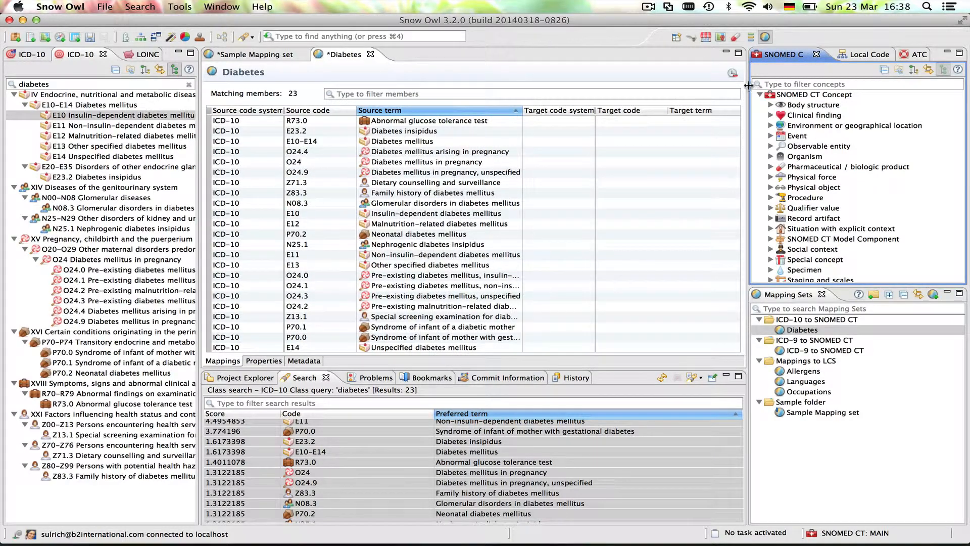
Filter the SNOMED CT concepts for "abn glu tol t".
{"action": "left_click", "coordinate": [774, 83]}
{"action": "type", "text": "abn"}
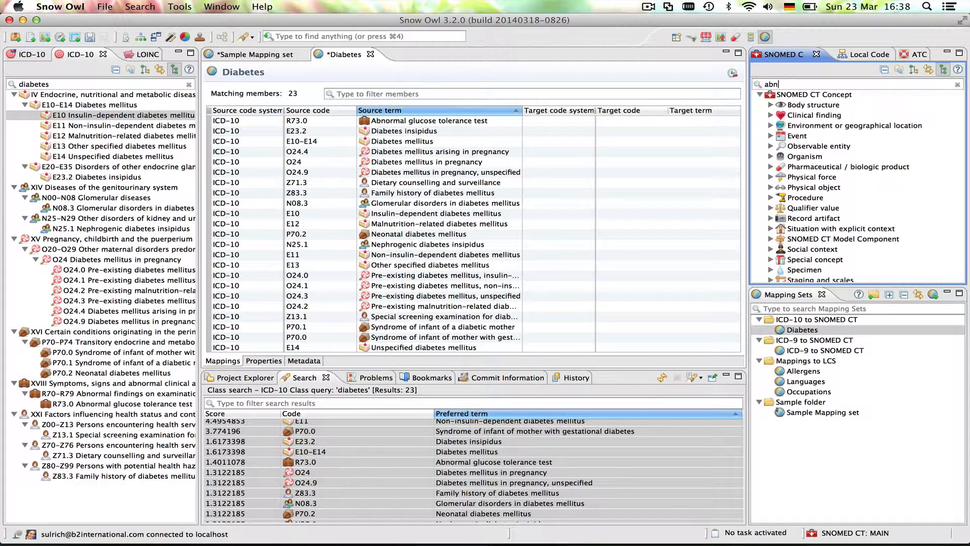
{"action": "type", "text": "glu tol"}
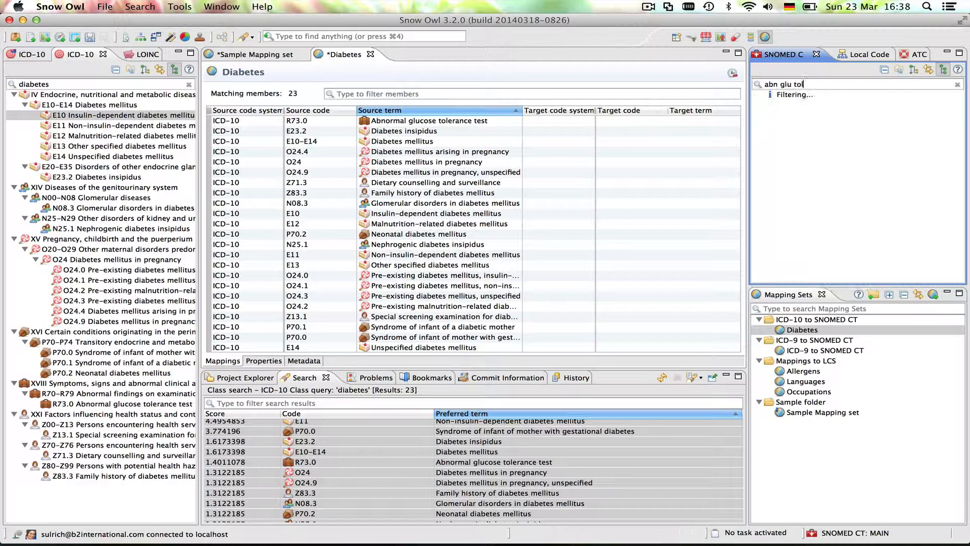
{"action": "type", "text": " t"}
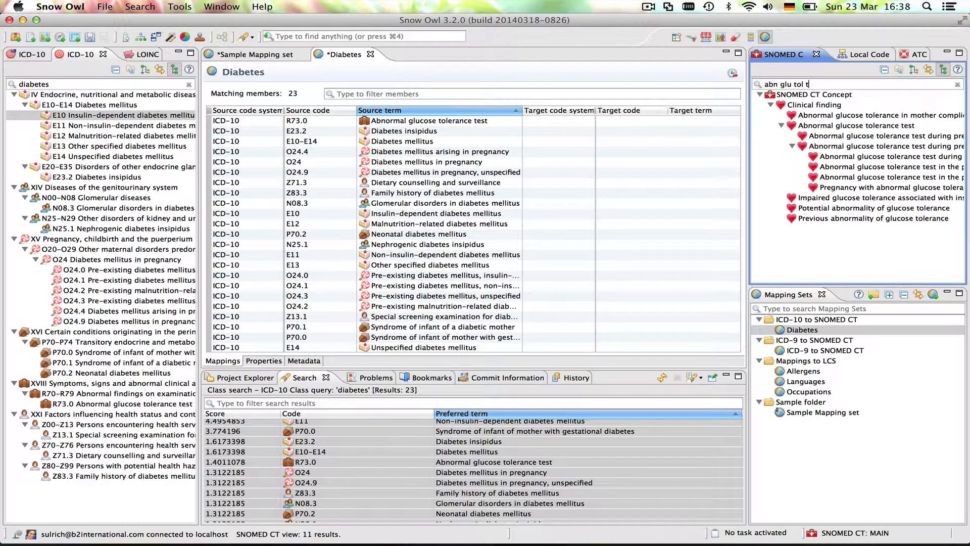
Open the SNOMED CT concept Abnormal glucose tolerance test, review its descriptions and properties, and return to the Diabetes mapping set.
{"action": "left_click", "coordinate": [822, 126]}
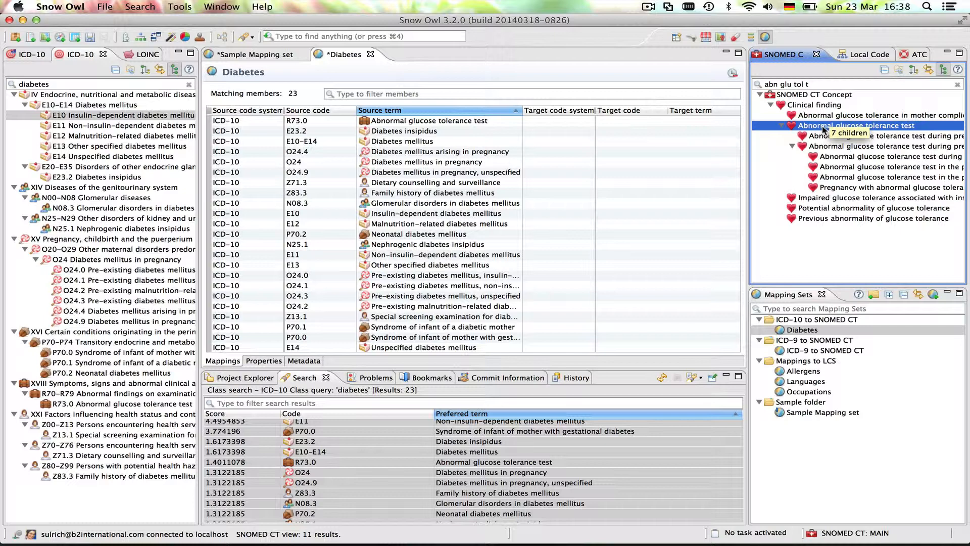
{"action": "double_click", "coordinate": [823, 126]}
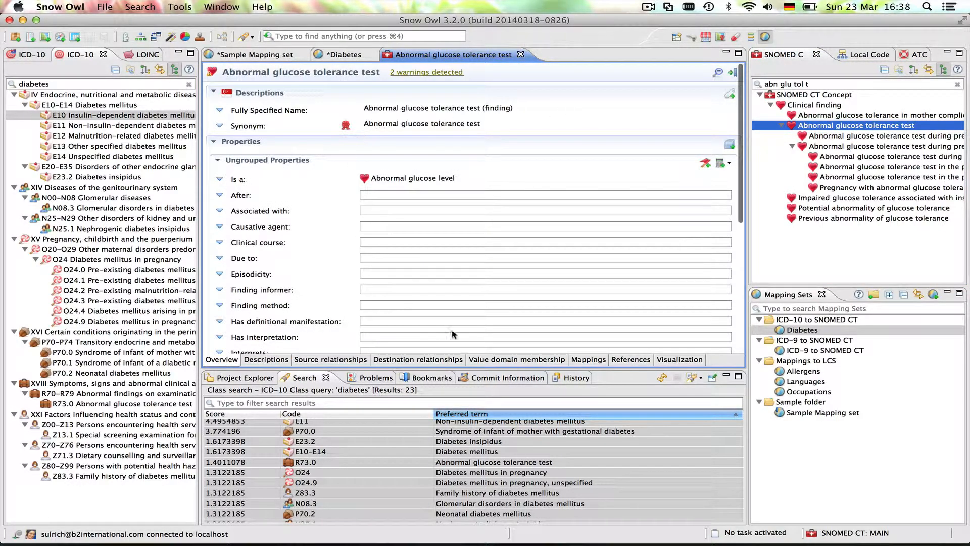
{"action": "scroll", "coordinate": [446, 308], "scroll_direction": "down", "scroll_amount": 10}
{"action": "scroll", "coordinate": [447, 308], "scroll_direction": "up", "scroll_amount": 10}
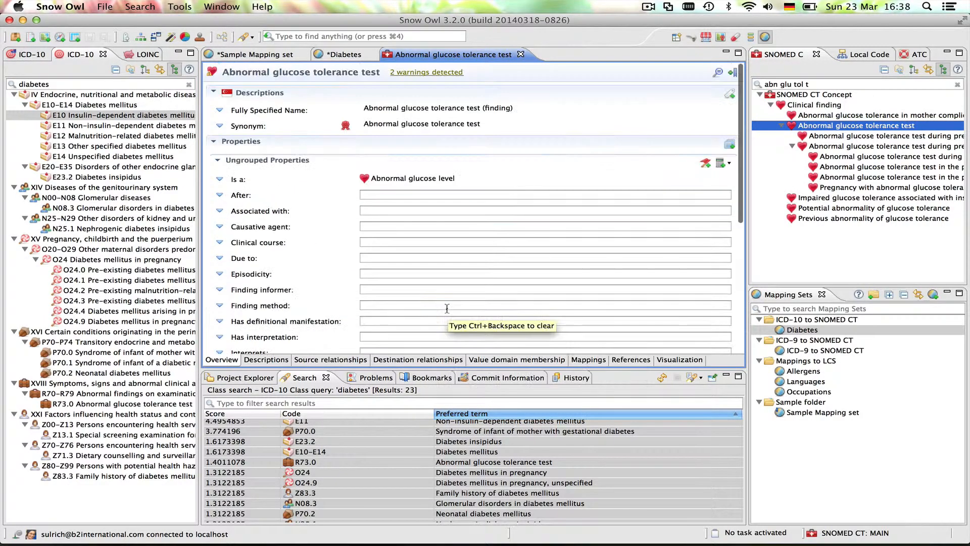
{"action": "left_click", "coordinate": [343, 55]}
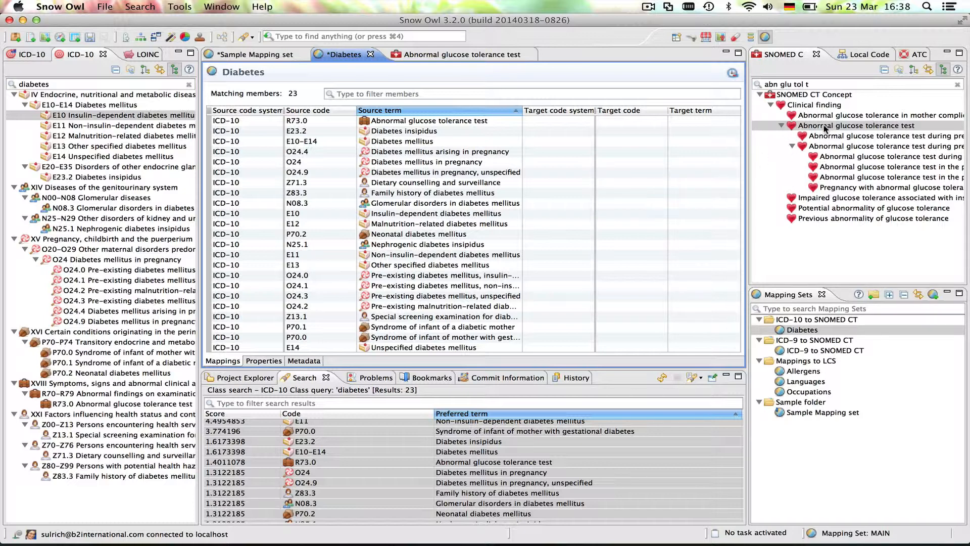
Assign the SNOMED CT concept Abnormal glucose tolerance test as the target of the ICD-10 R73.0 mapping.
{"action": "left_click_drag", "start_coordinate": [824, 128], "coordinate": [689, 123]}
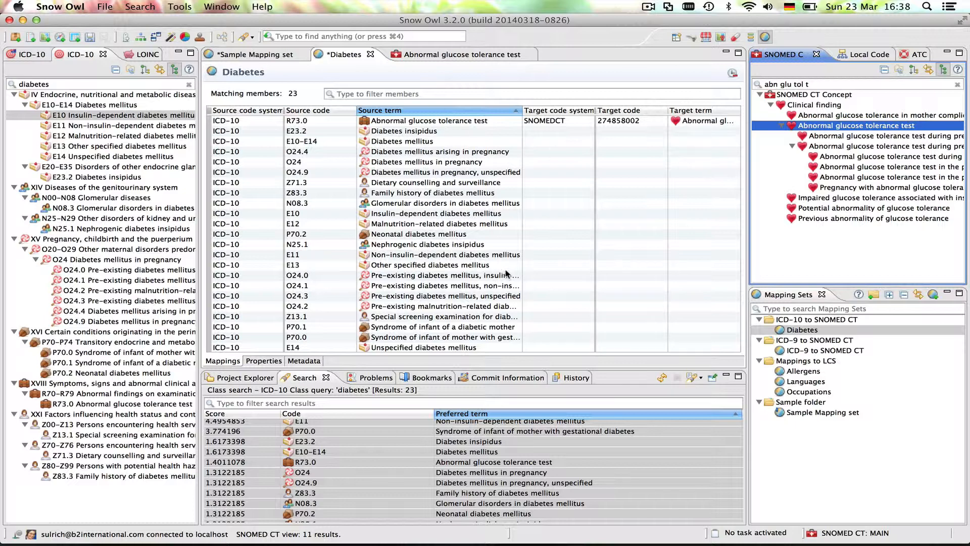
Filter the SNOMED CT concepts for "neo dia mel" and assign Neonatal diabetes mellitus as the target of the ICD-10 P70.2 mapping.
{"action": "left_click", "coordinate": [448, 235]}
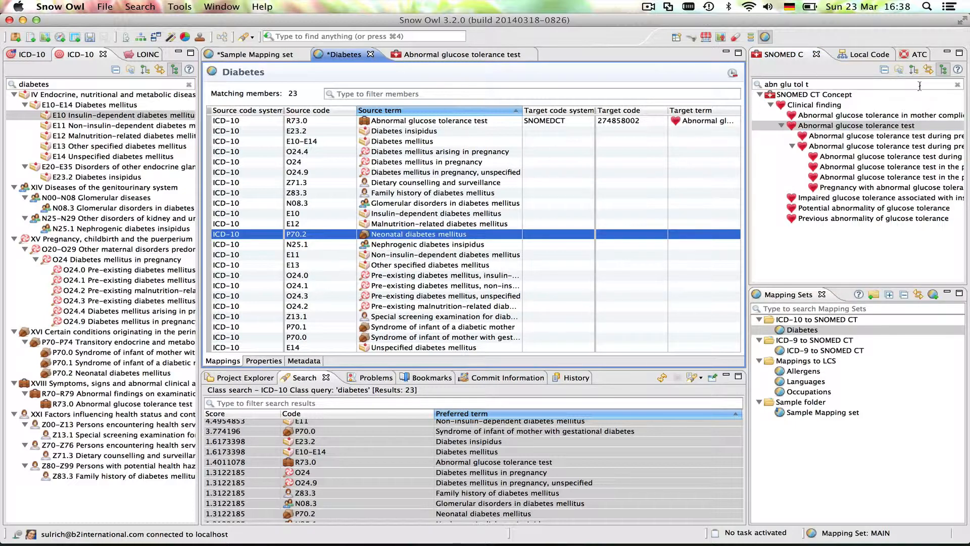
{"action": "left_click", "coordinate": [957, 85]}
{"action": "type", "text": "n"}
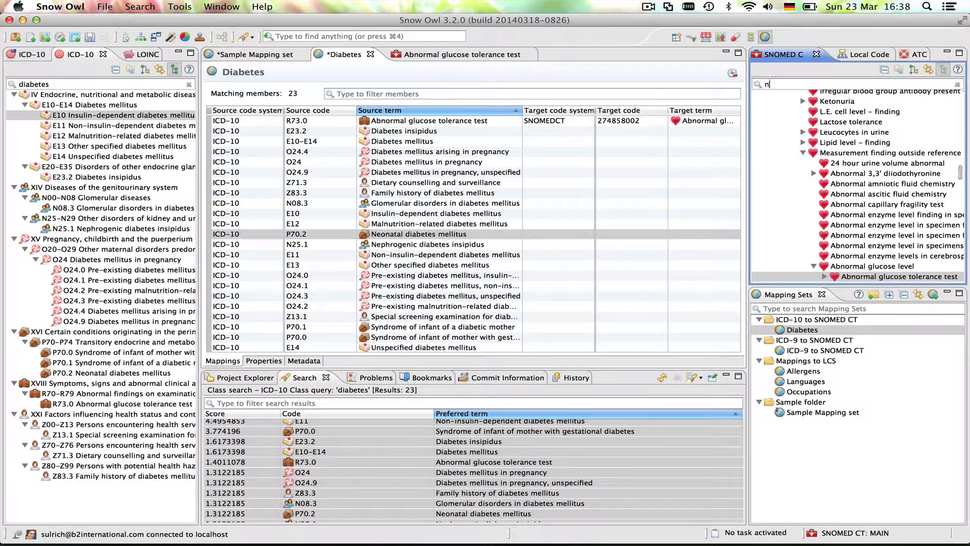
{"action": "type", "text": "eo dia"}
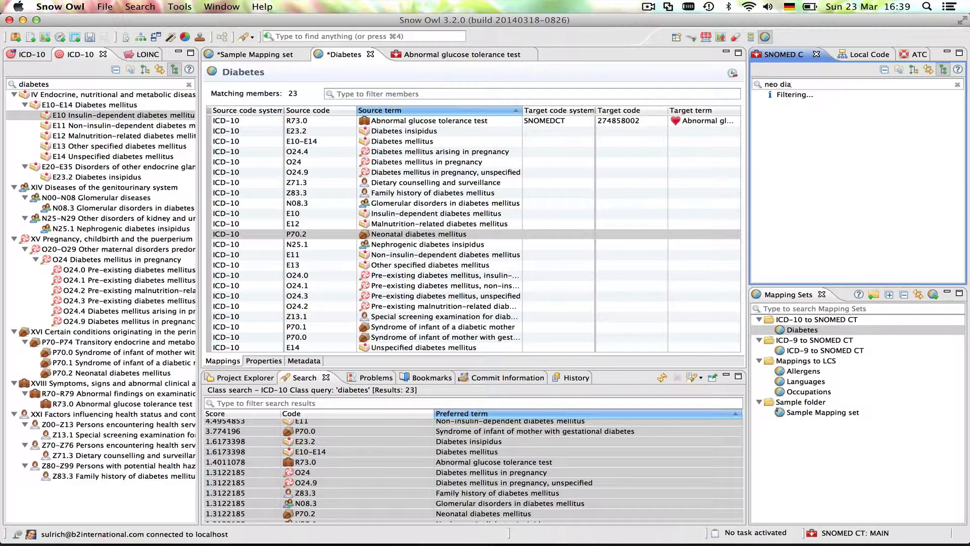
{"action": "type", "text": " mel"}
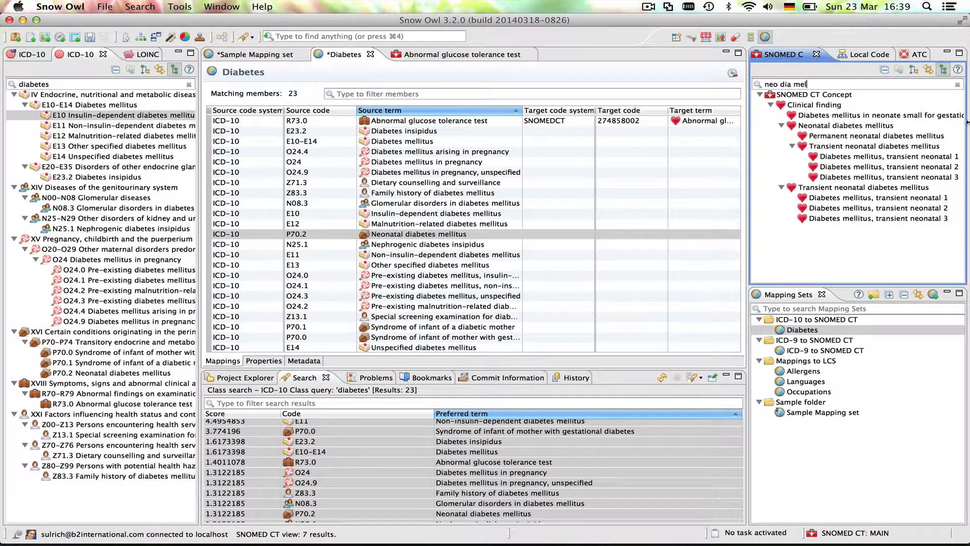
{"action": "left_click", "coordinate": [876, 128]}
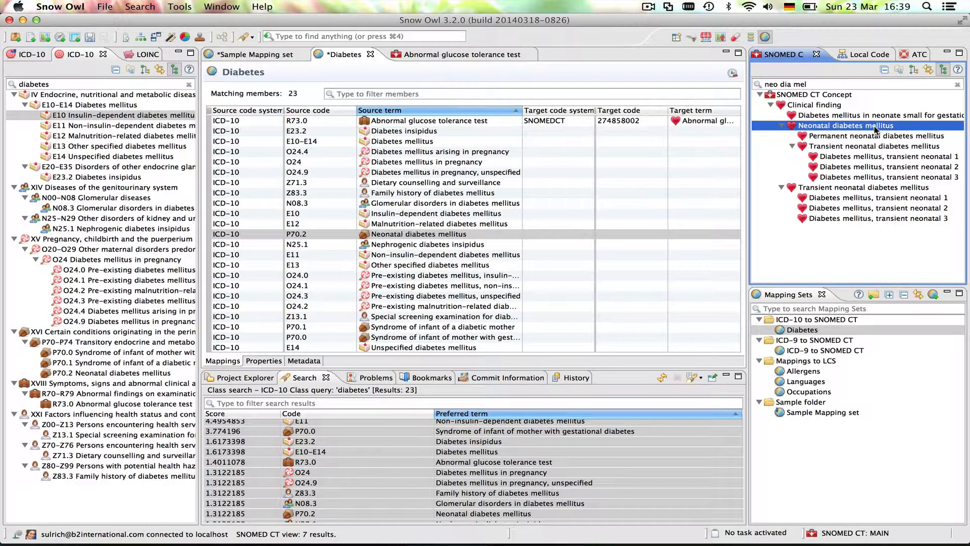
{"action": "left_click_drag", "start_coordinate": [875, 130], "coordinate": [728, 239]}
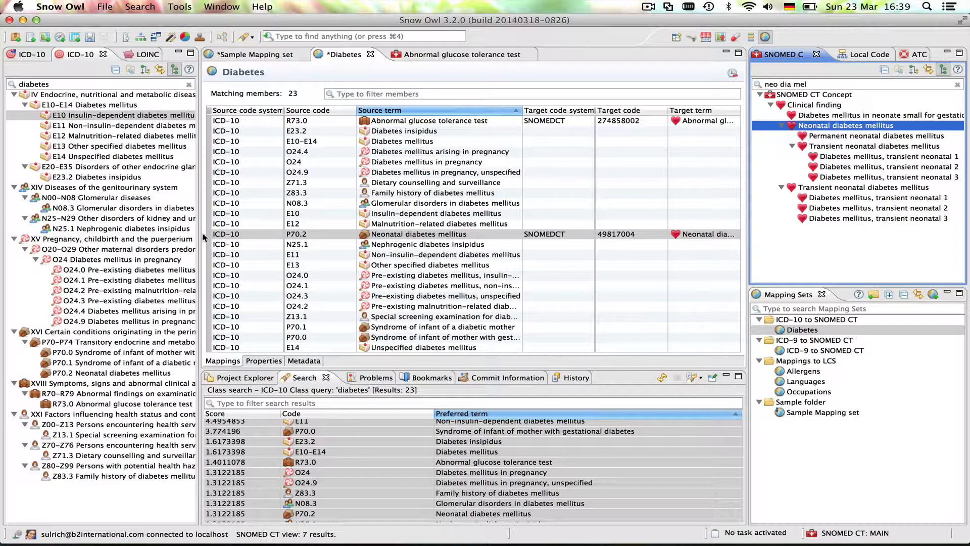
Save the Diabetes mapping set and commit its changes to the server.
{"action": "left_click", "coordinate": [679, 256]}
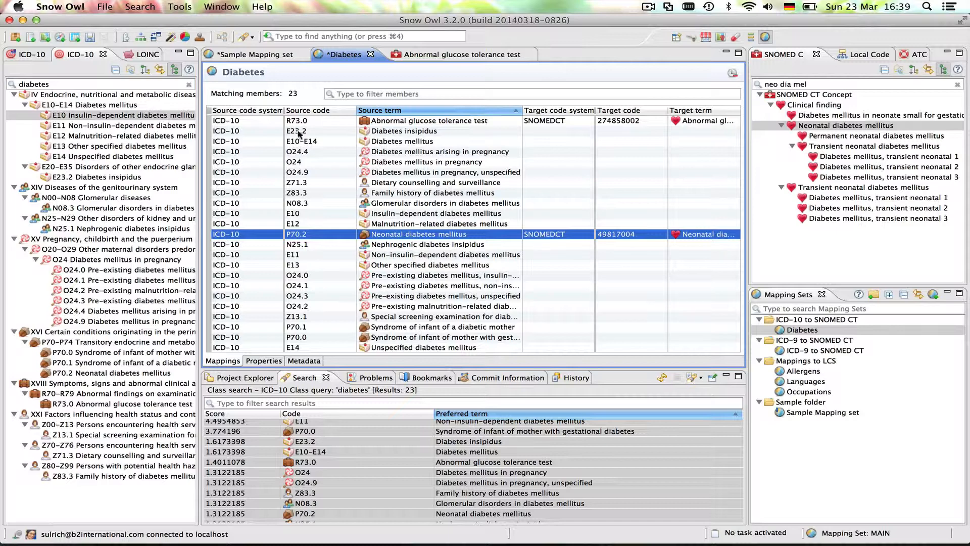
{"action": "left_click", "coordinate": [88, 37]}
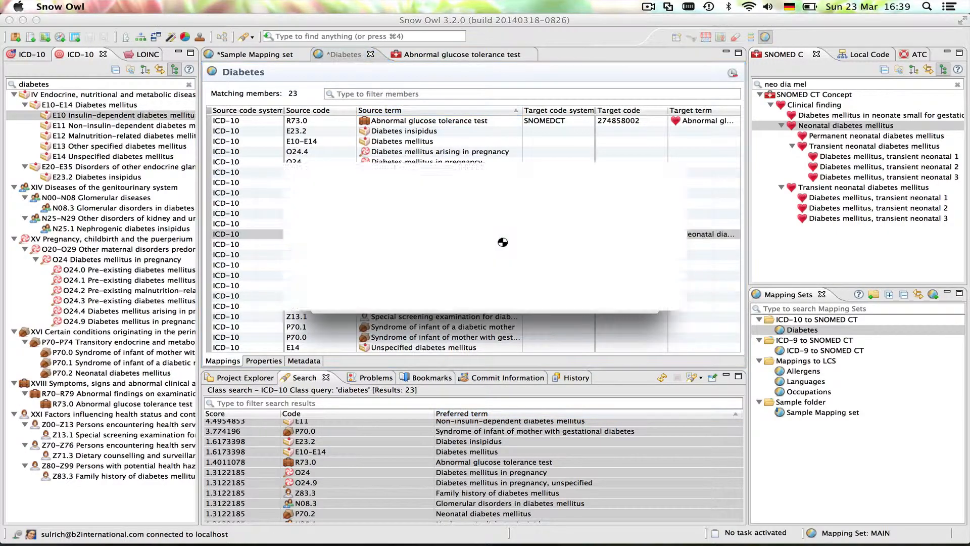
{"action": "left_click", "coordinate": [655, 295]}
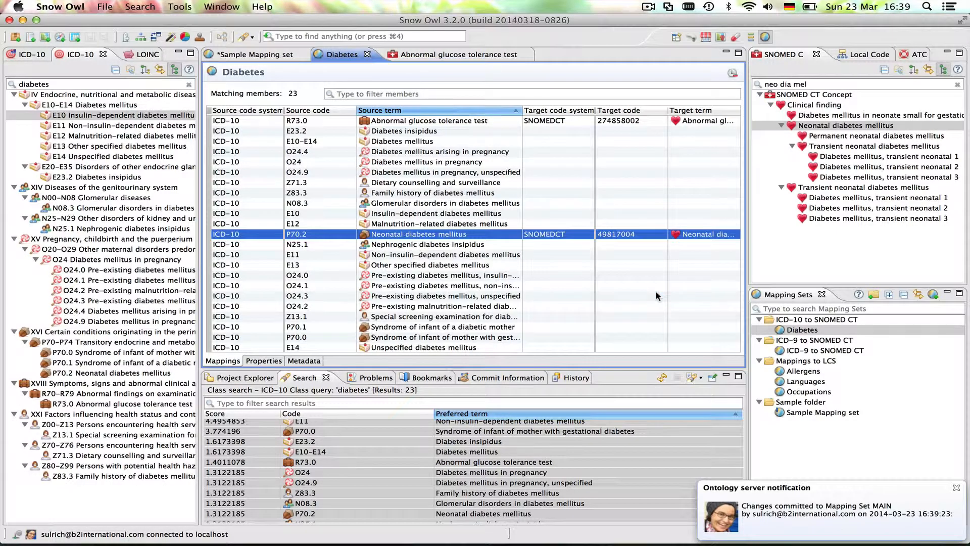